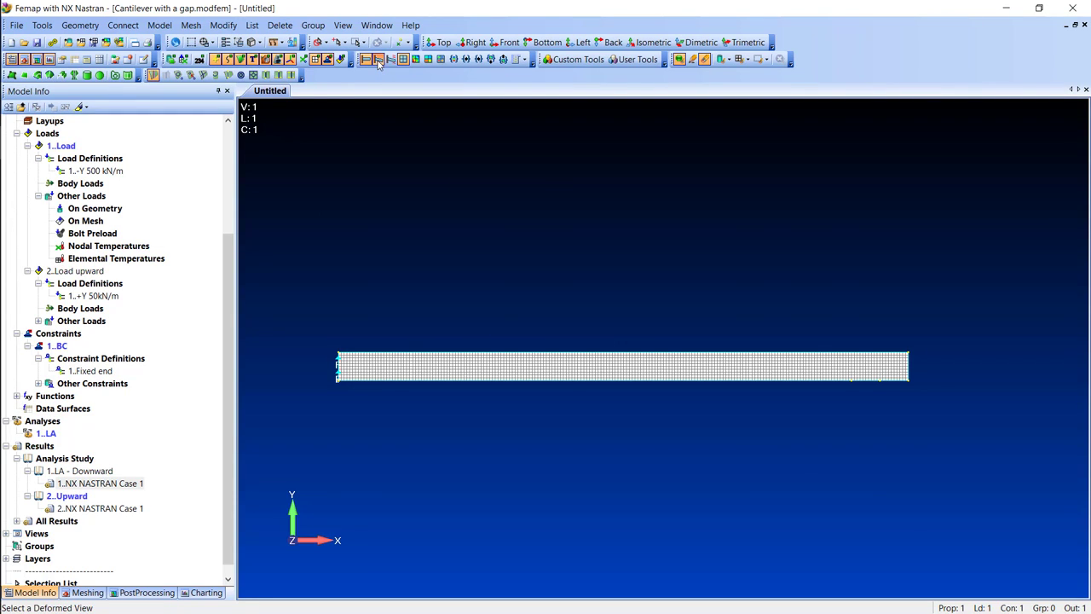
# - Display the beam as a deformed contour plot and switch it to the Upward study's result case
pyautogui.click(379, 63)
pyautogui.click(417, 62)
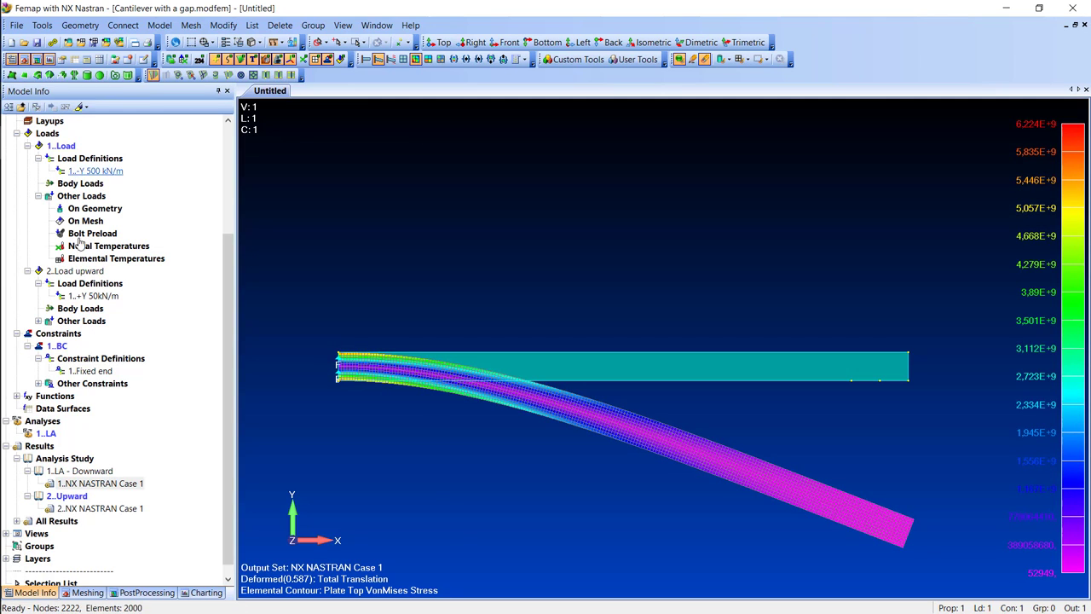
pyautogui.doubleClick(81, 509)
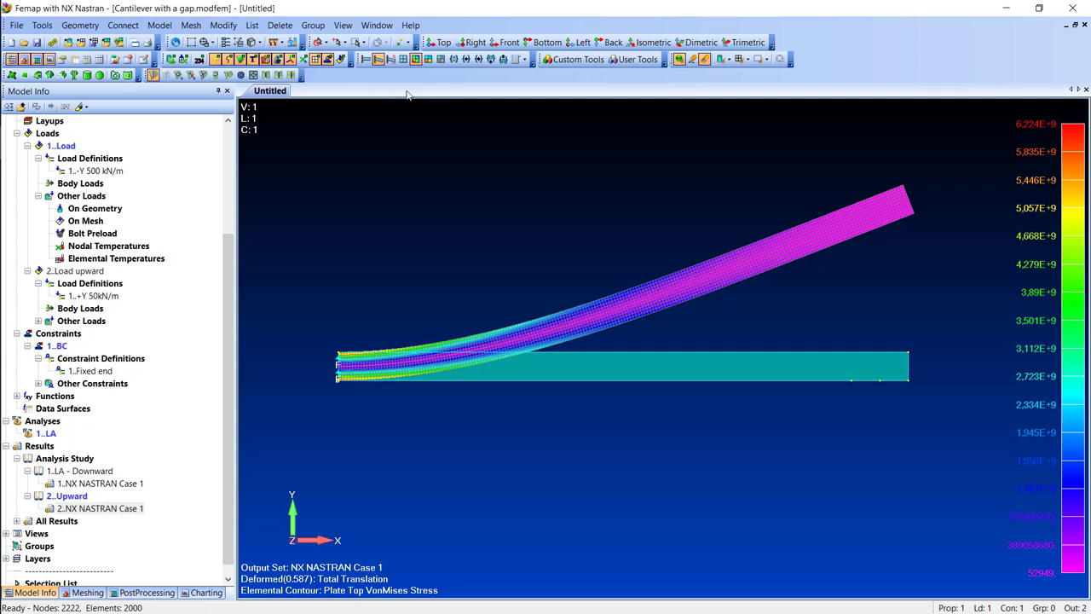
# - Set the contour output vector of the results display to 1..Total Translation
pyautogui.click(457, 59)
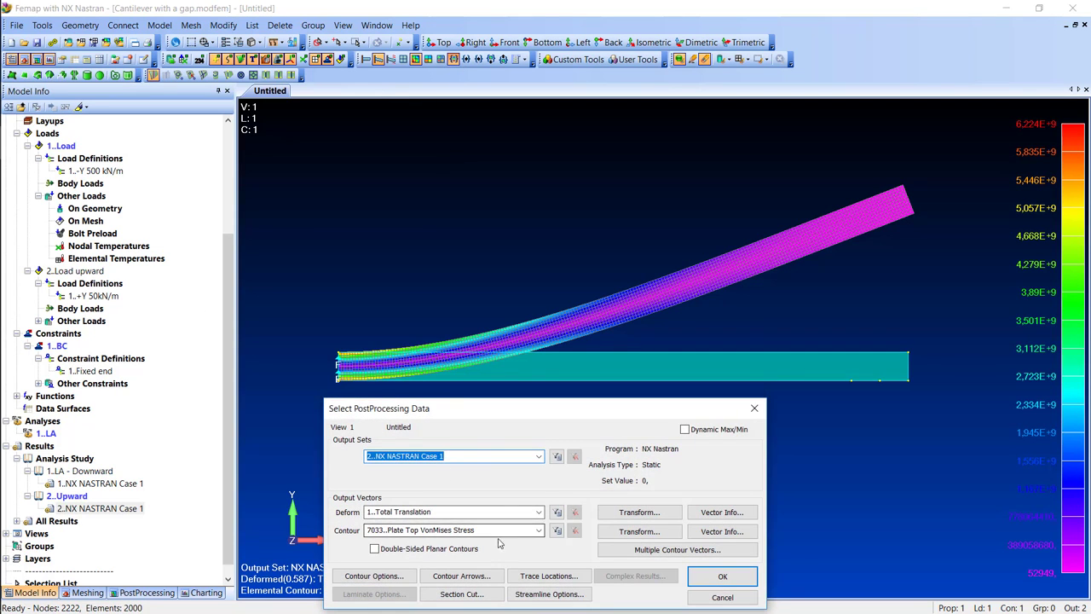
pyautogui.click(539, 531)
pyautogui.scroll(10, 452, 384)
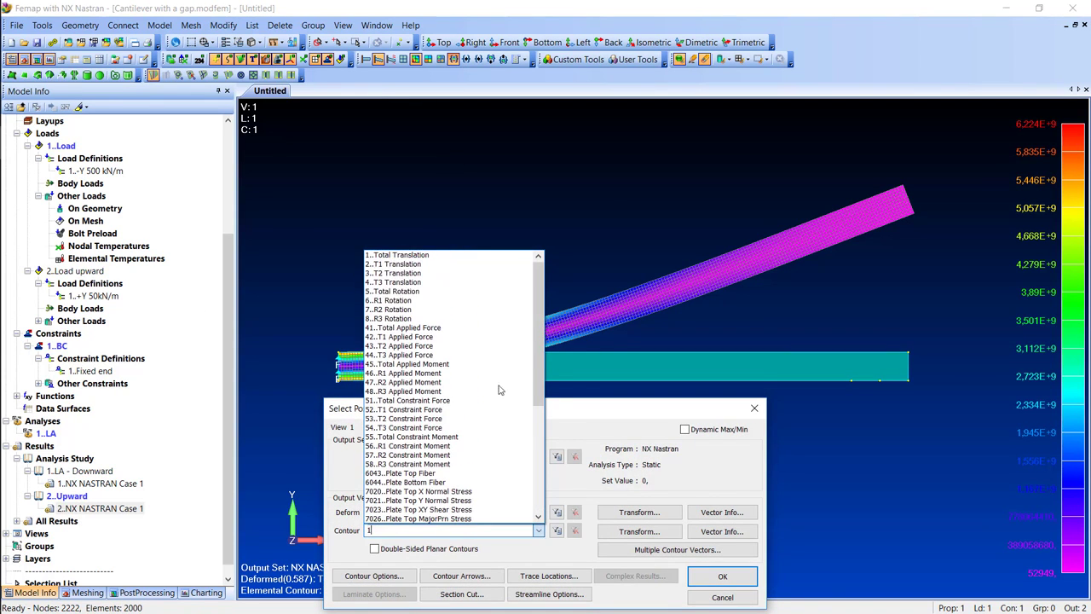
pyautogui.click(457, 255)
pyautogui.click(719, 577)
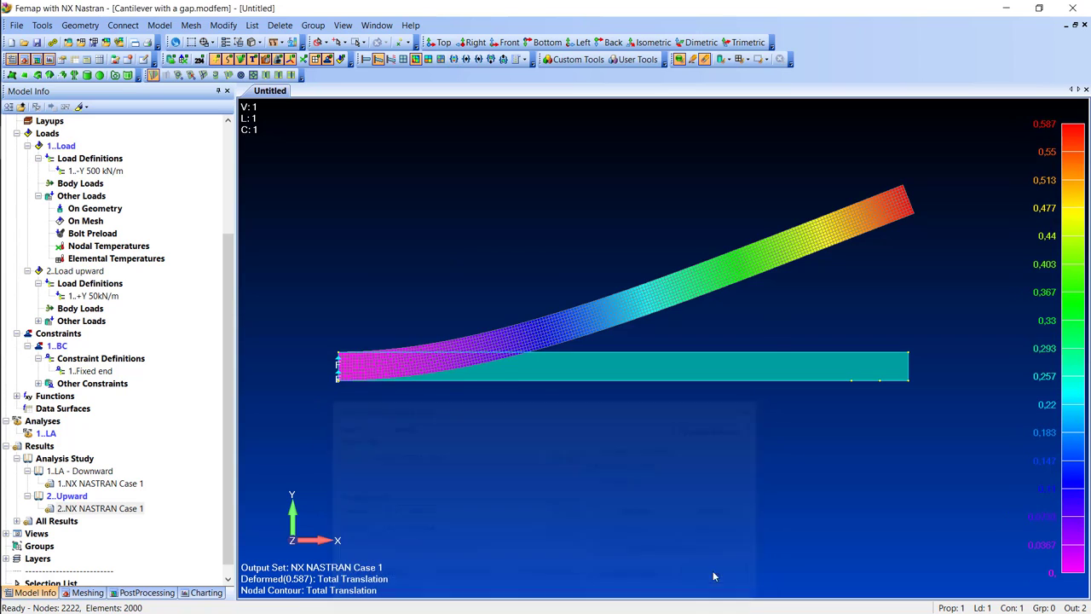
# - Compare the Total Translation plots of the Downward and Upward result cases, and return to the undeformed model view
pyautogui.doubleClick(81, 484)
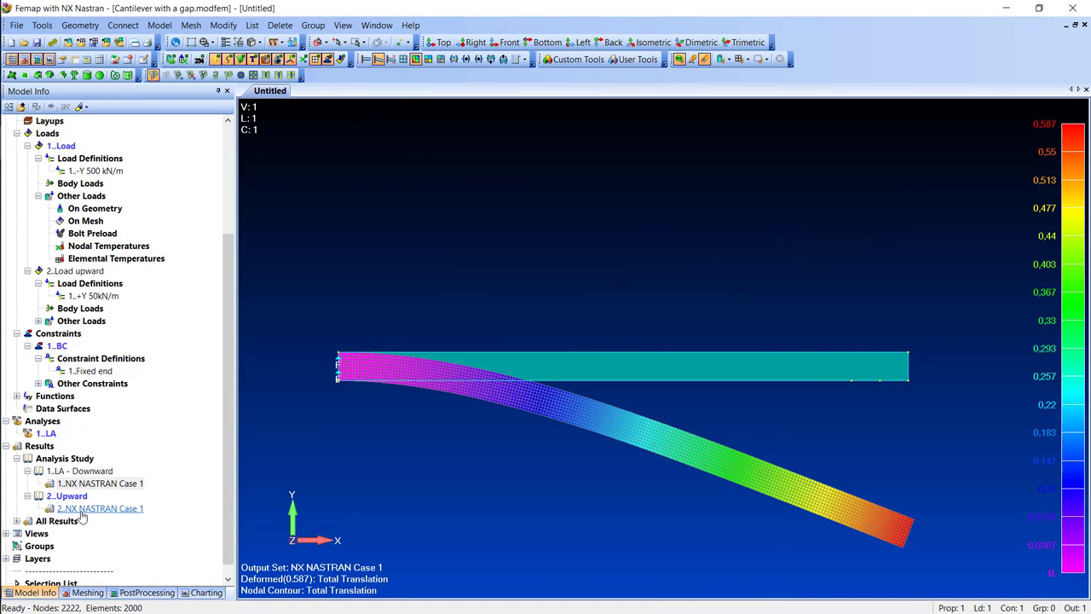
pyautogui.doubleClick(80, 509)
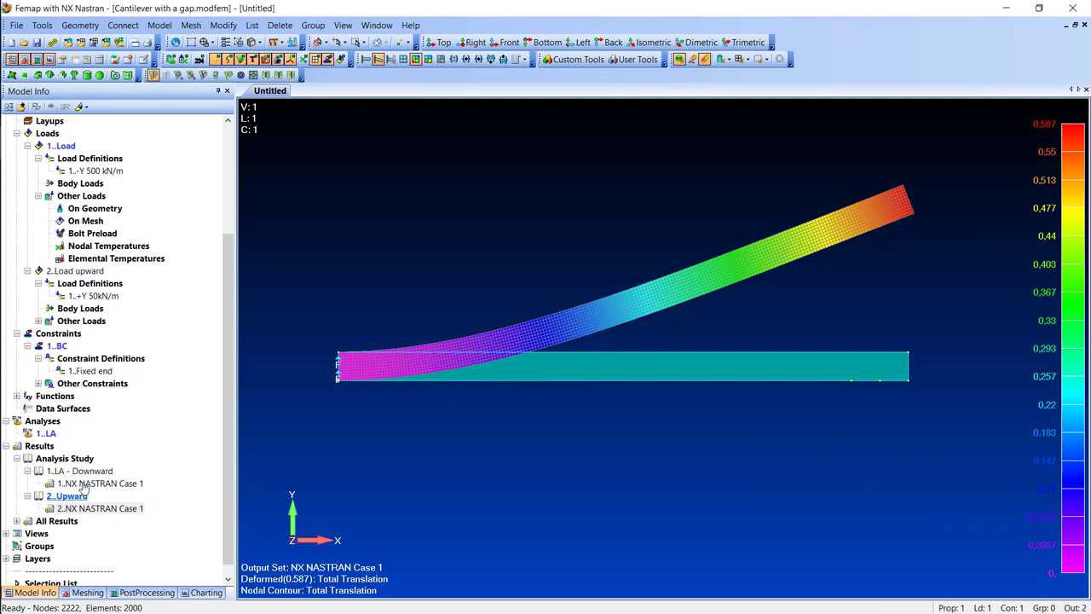
pyautogui.click(366, 63)
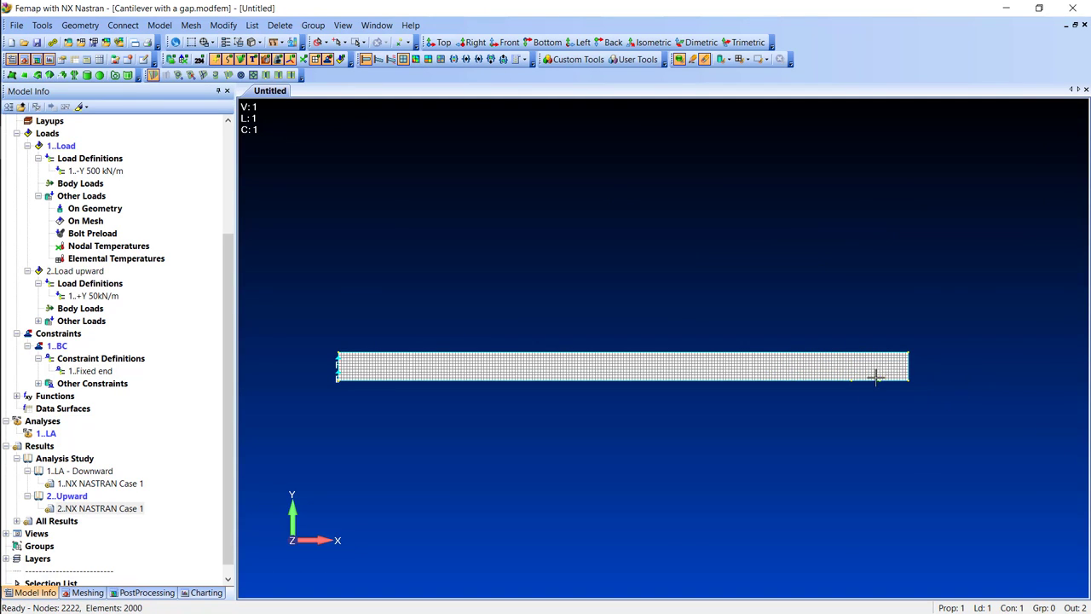
# - Start a node copy of the nodes on the short curve along the beam's lower edge near the free end, with 1 repetition
pyautogui.scroll(2, 877, 381)
pyautogui.scroll(5, 878, 385)
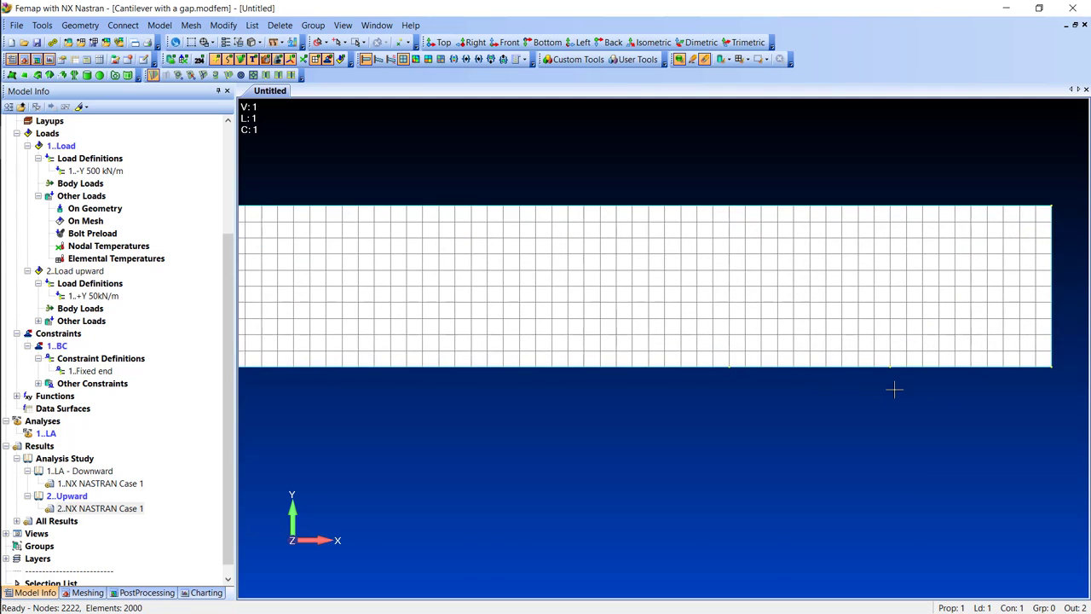
pyautogui.moveTo(887, 378); pyautogui.dragTo(833, 351, button='middle')
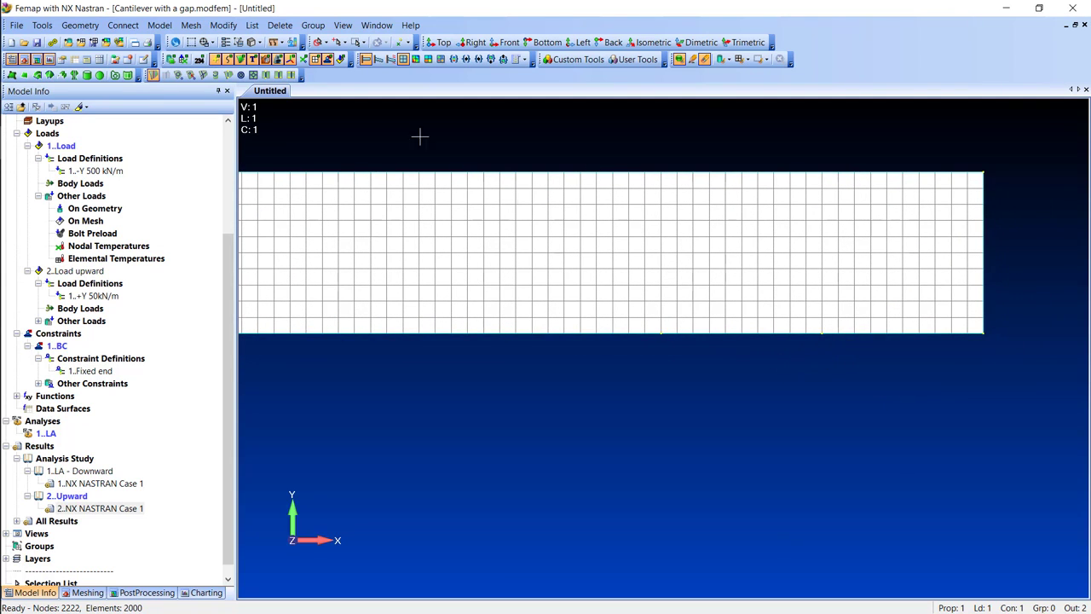
pyautogui.click(191, 24)
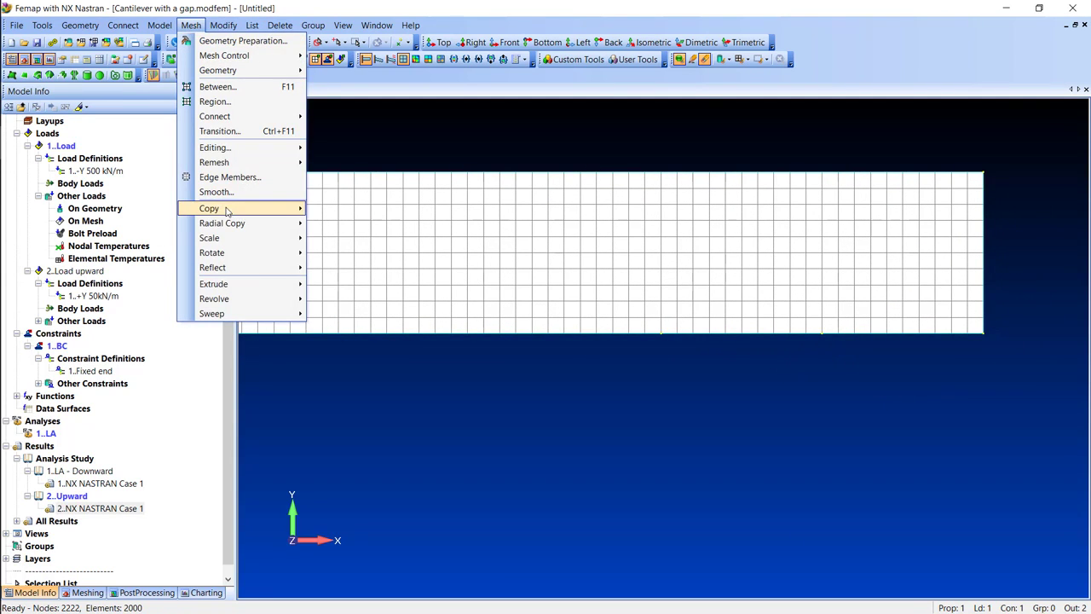
pyautogui.moveTo(252, 212)
pyautogui.click(339, 210)
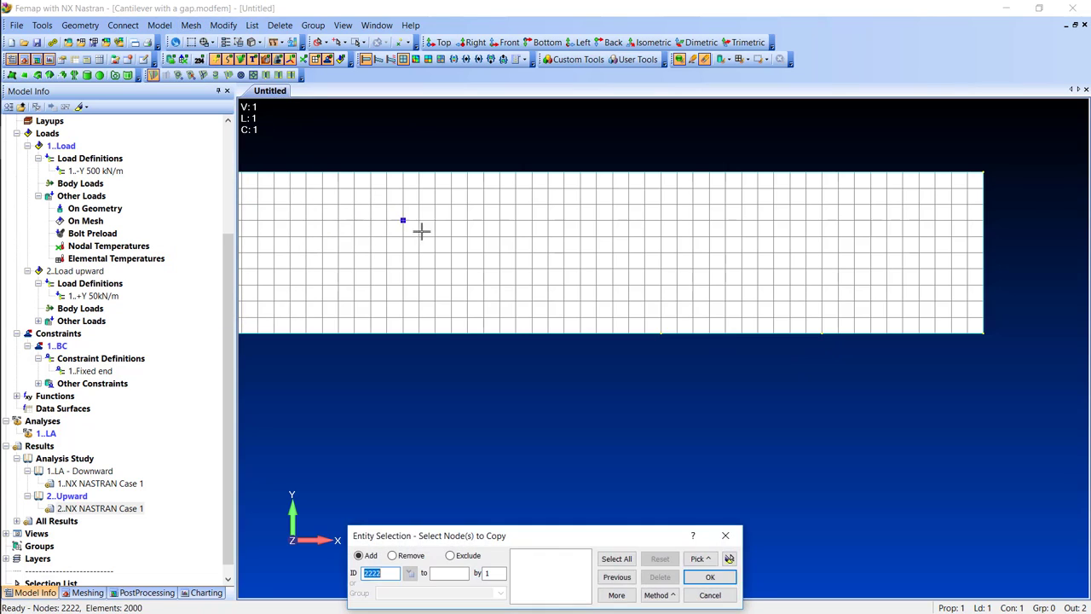
pyautogui.click(671, 594)
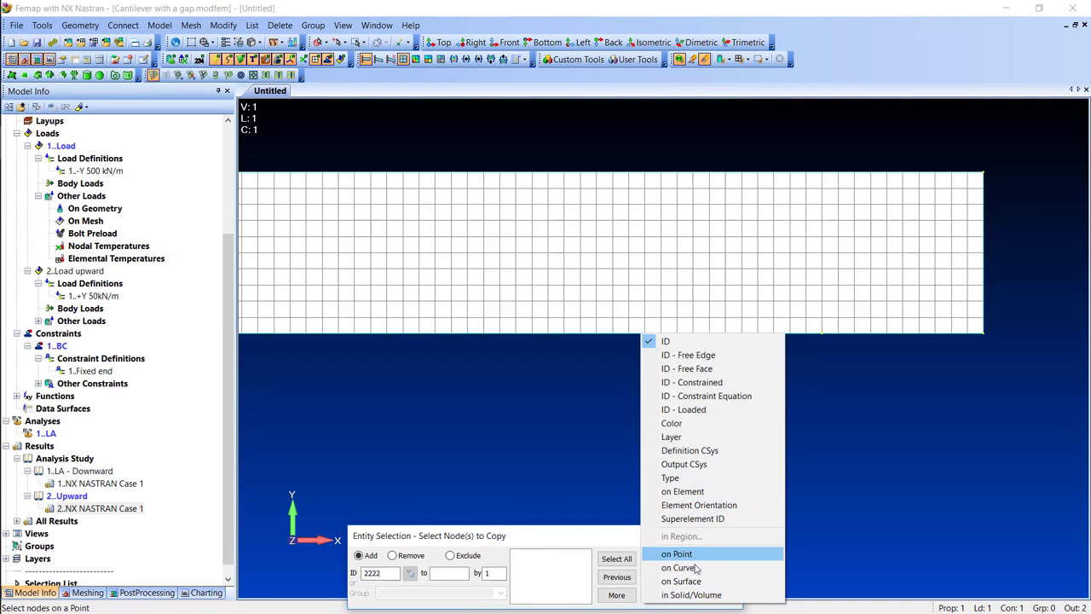
pyautogui.click(687, 567)
pyautogui.click(741, 333)
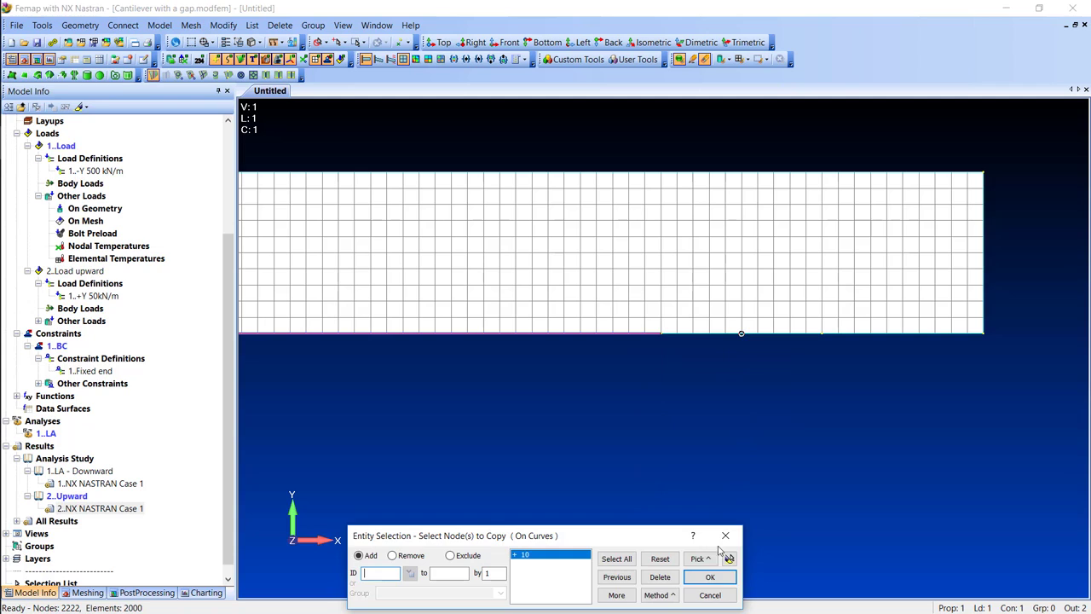
pyautogui.click(711, 578)
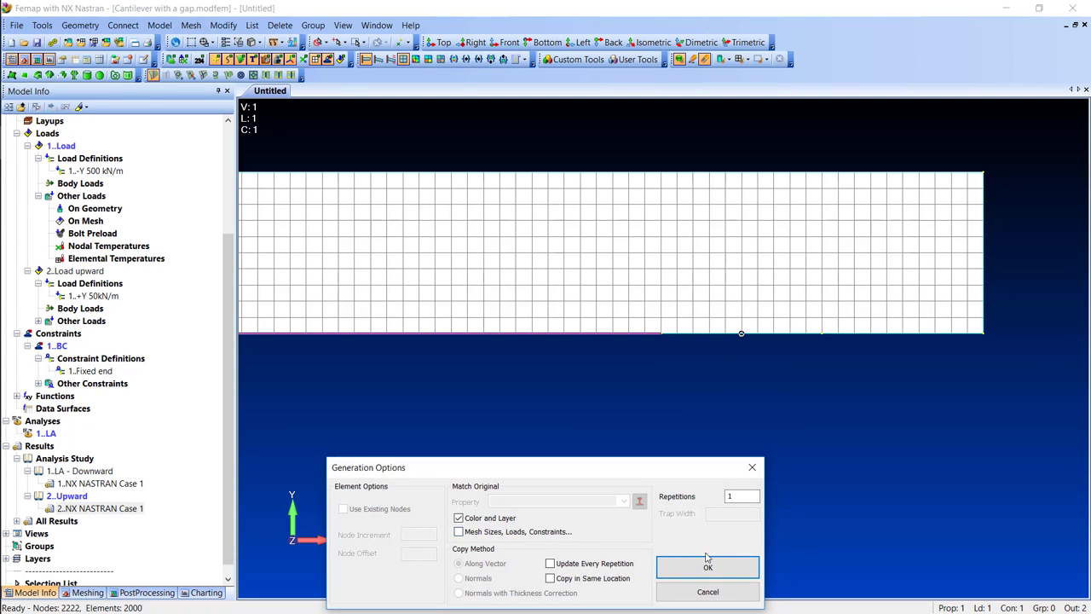
pyautogui.click(693, 574)
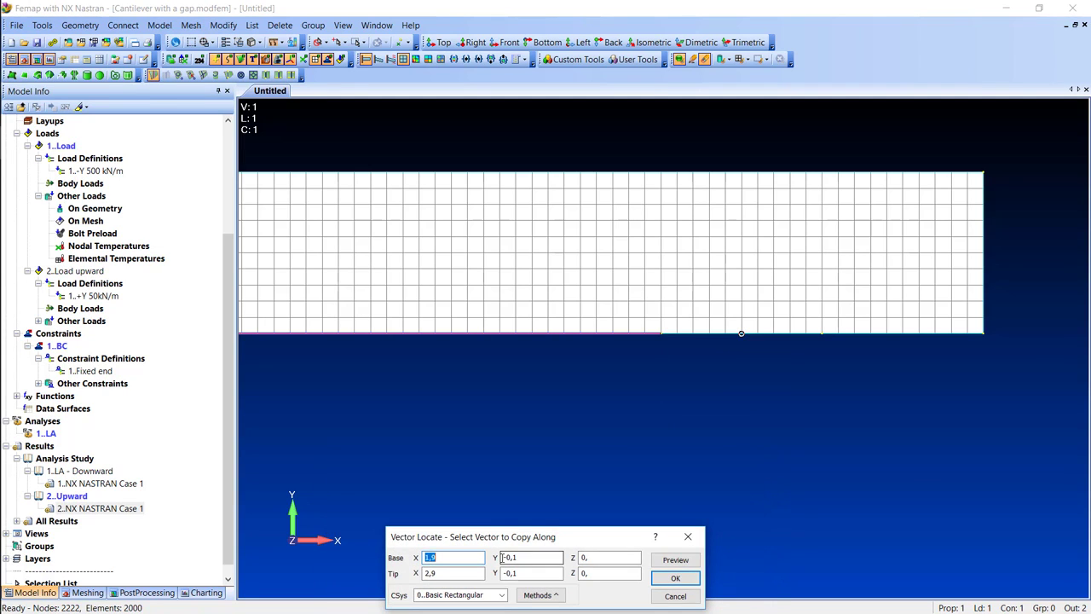
# - Copy the nodes along a vector from base 0, 0, 0 to tip 0, -0,1, 0 and turn on node display
pyautogui.write('0')
pyautogui.press('Tab')
pyautogui.write('0')
pyautogui.press('Tab')
pyautogui.write('0')
pyautogui.press('Tab')
pyautogui.write('0')
pyautogui.press('Tab')
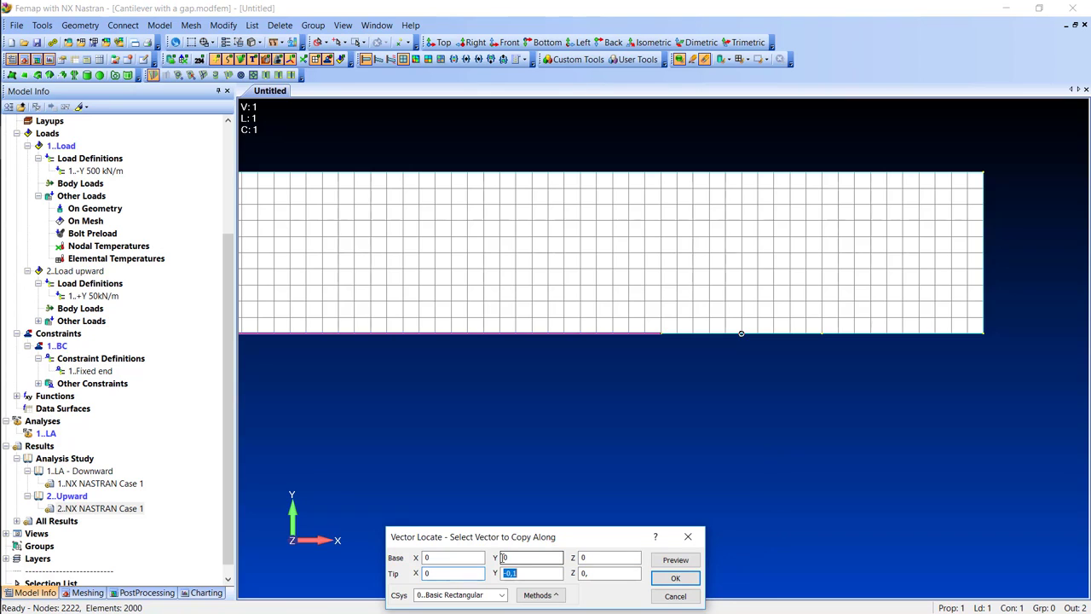
pyautogui.write('-0,1')
pyautogui.press('Tab')
pyautogui.write('0')
pyautogui.press('Return')
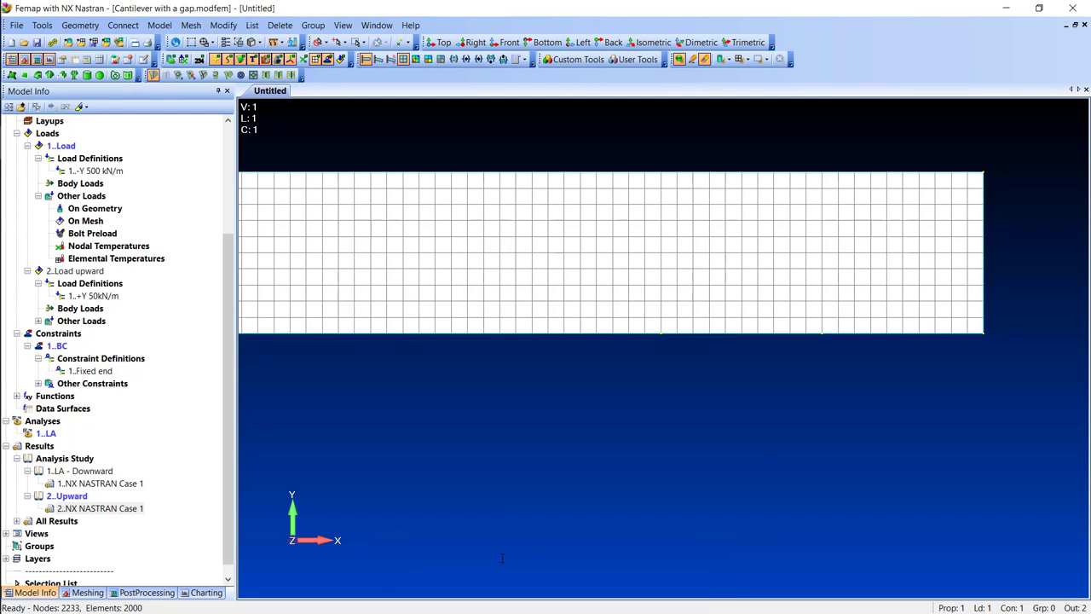
pyautogui.click(303, 58)
# - Start a Closest Link connection from the nodes on the short lower-edge curve to the row of copied nodes below it
pyautogui.click(189, 24)
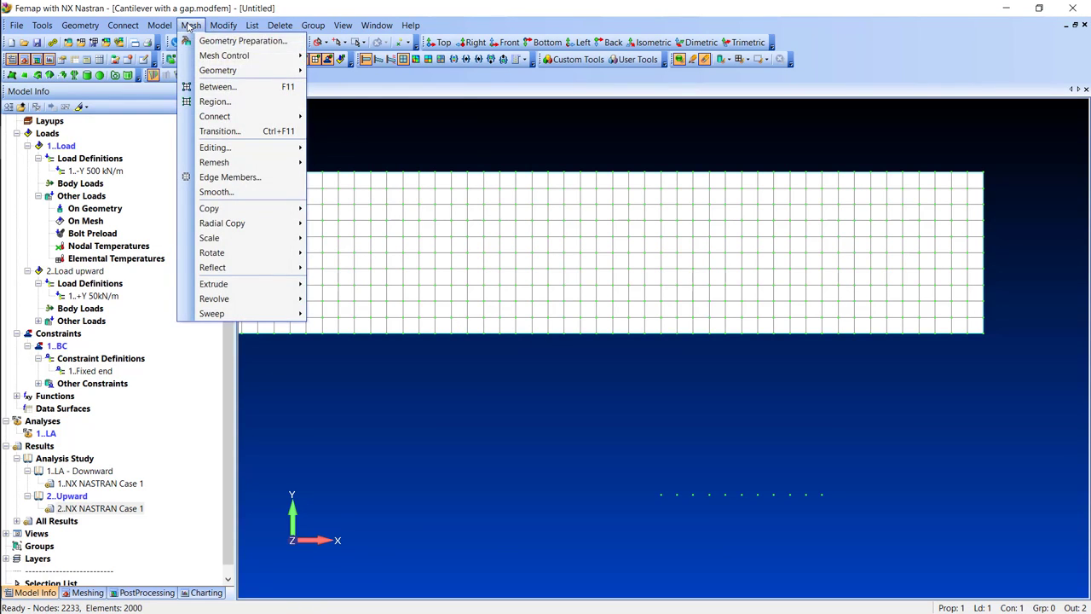
pyautogui.moveTo(243, 116)
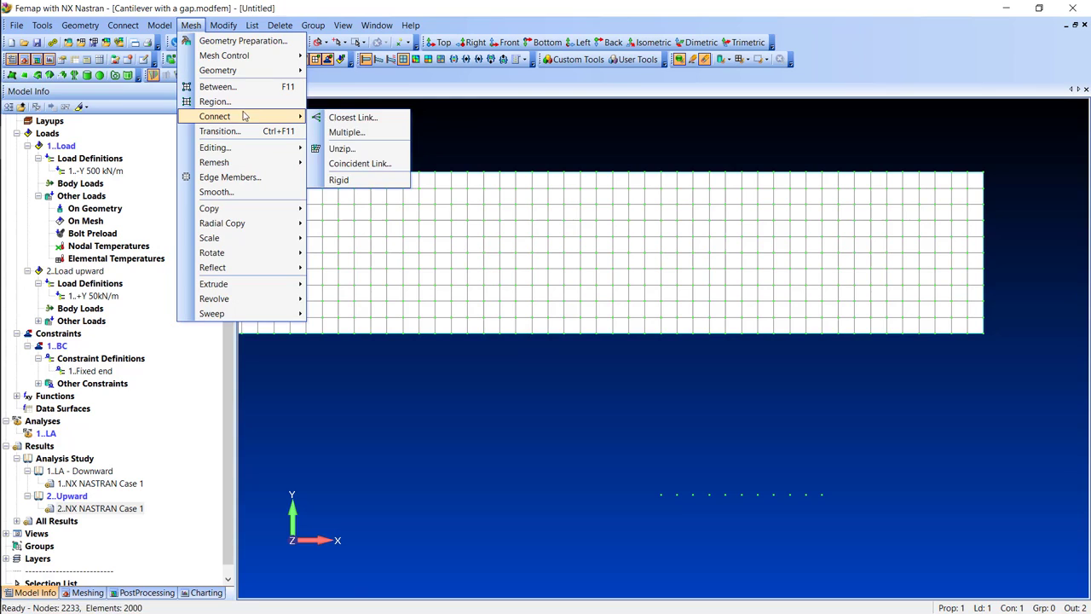
pyautogui.click(350, 116)
pyautogui.click(663, 594)
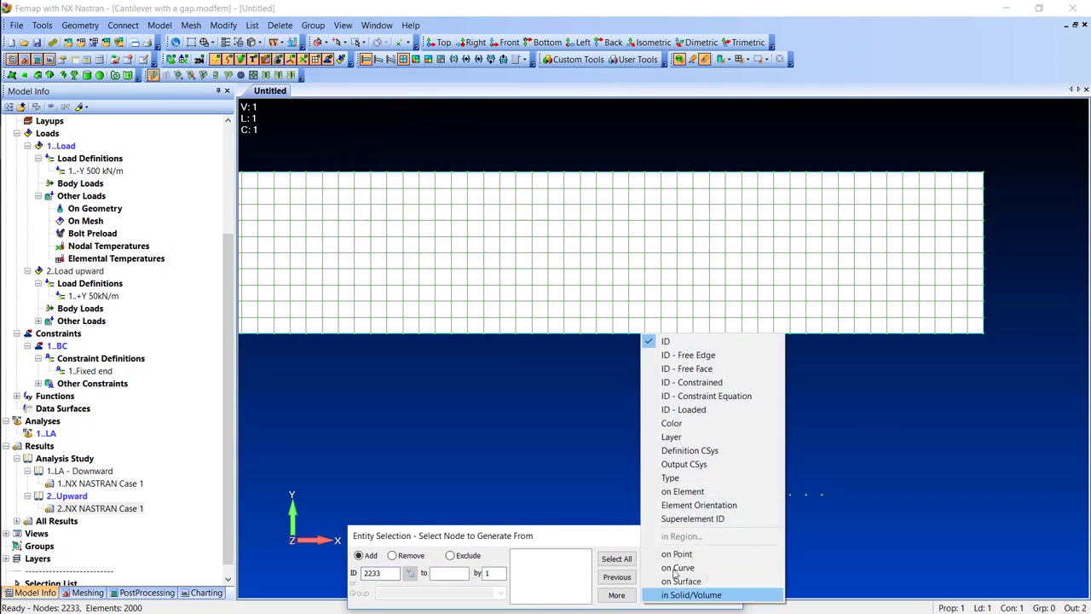
pyautogui.click(679, 567)
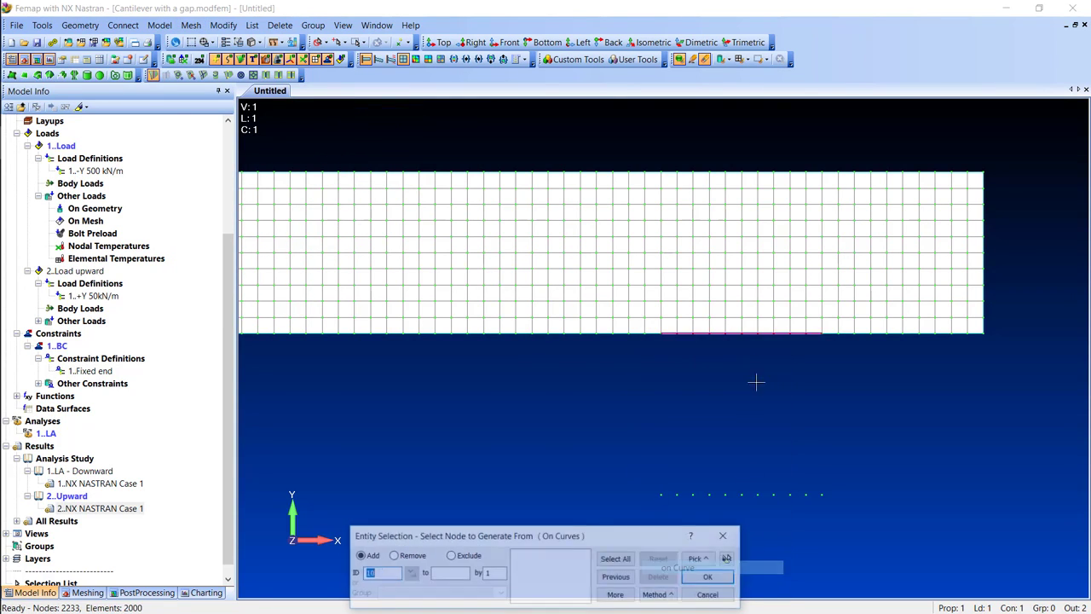
pyautogui.click(754, 350)
pyautogui.click(716, 577)
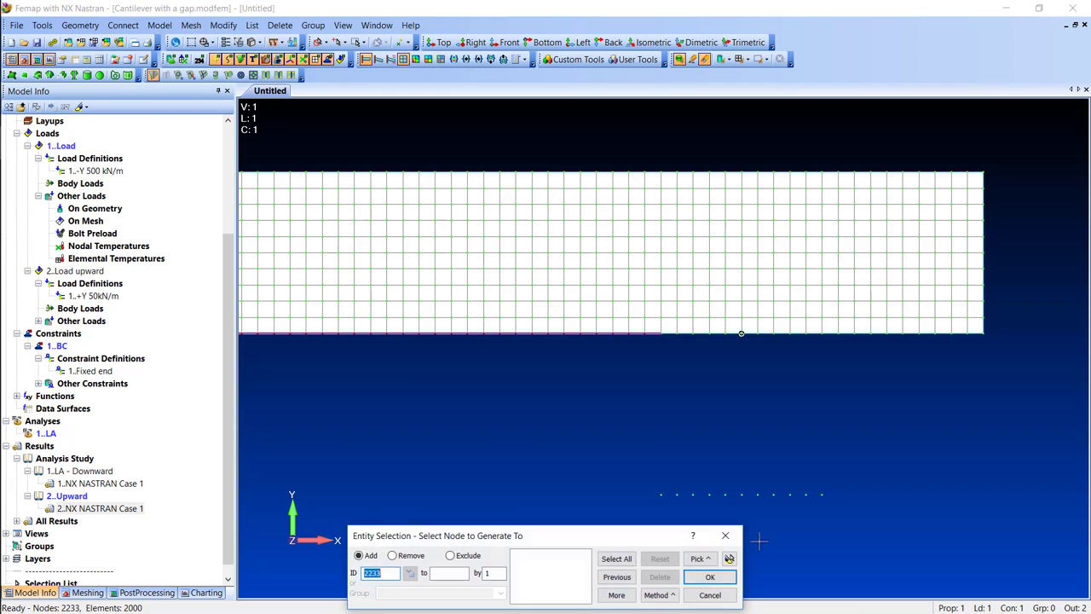
pyautogui.moveTo(863, 436); pyautogui.dragTo(581, 516)
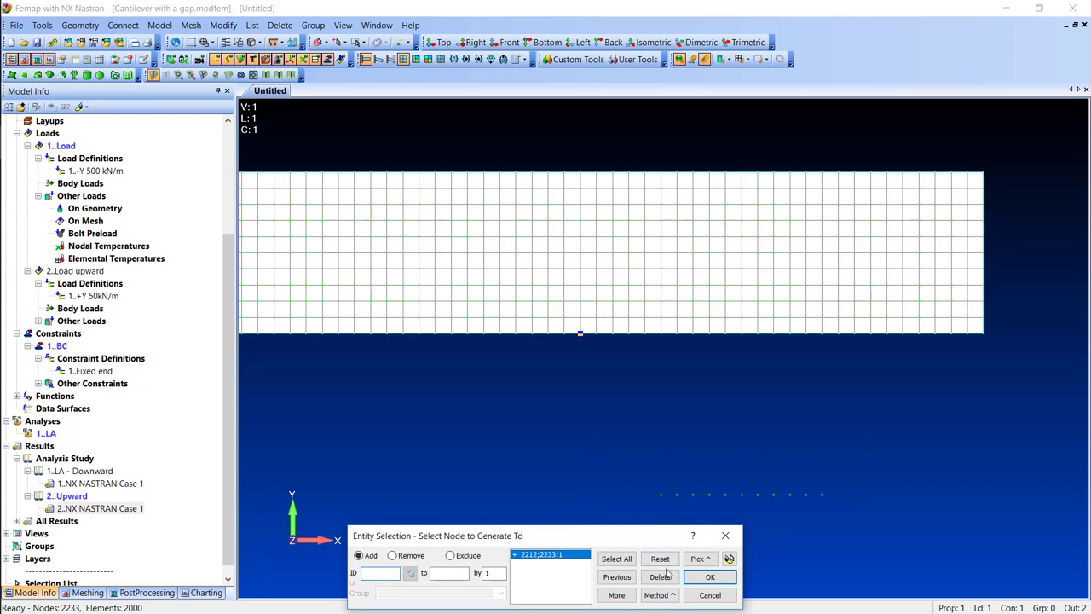
pyautogui.click(710, 579)
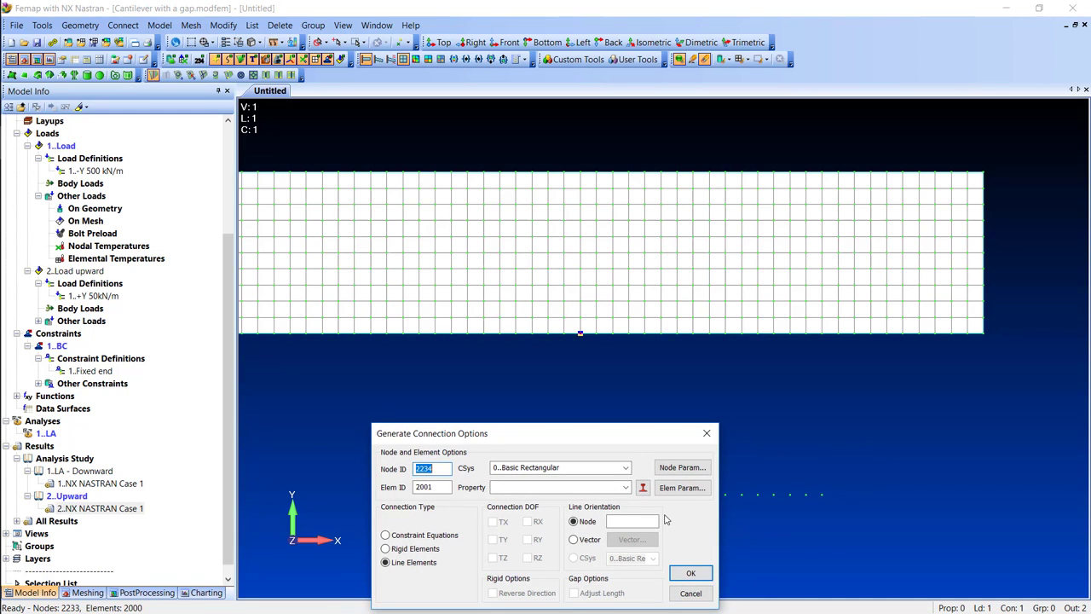
# - Create a new property for the connection and set its element type to Gap
pyautogui.click(643, 488)
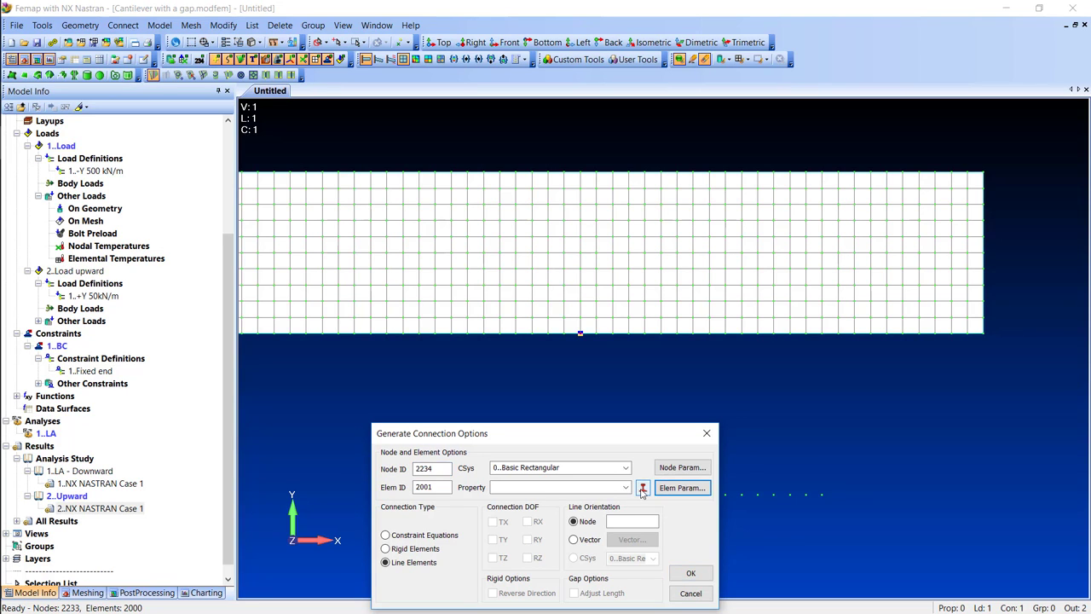
pyautogui.click(643, 488)
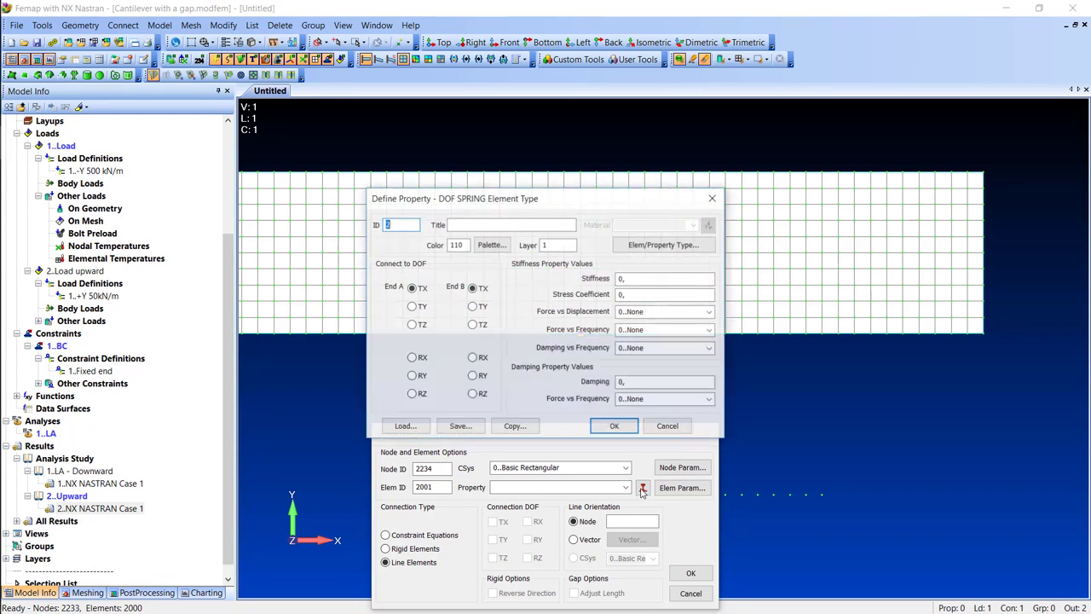
pyautogui.click(692, 245)
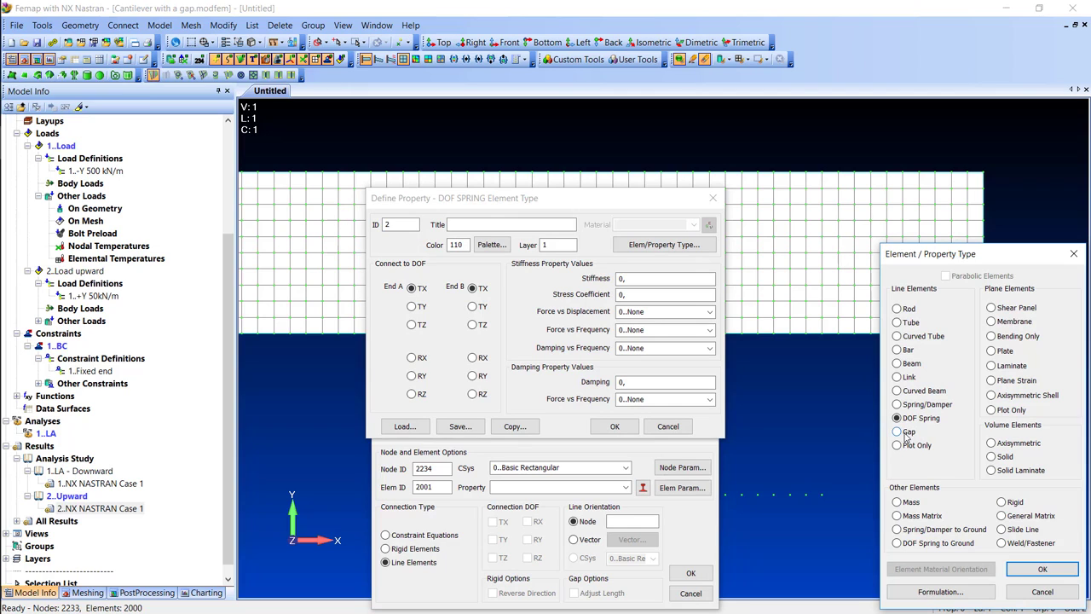
pyautogui.click(1042, 569)
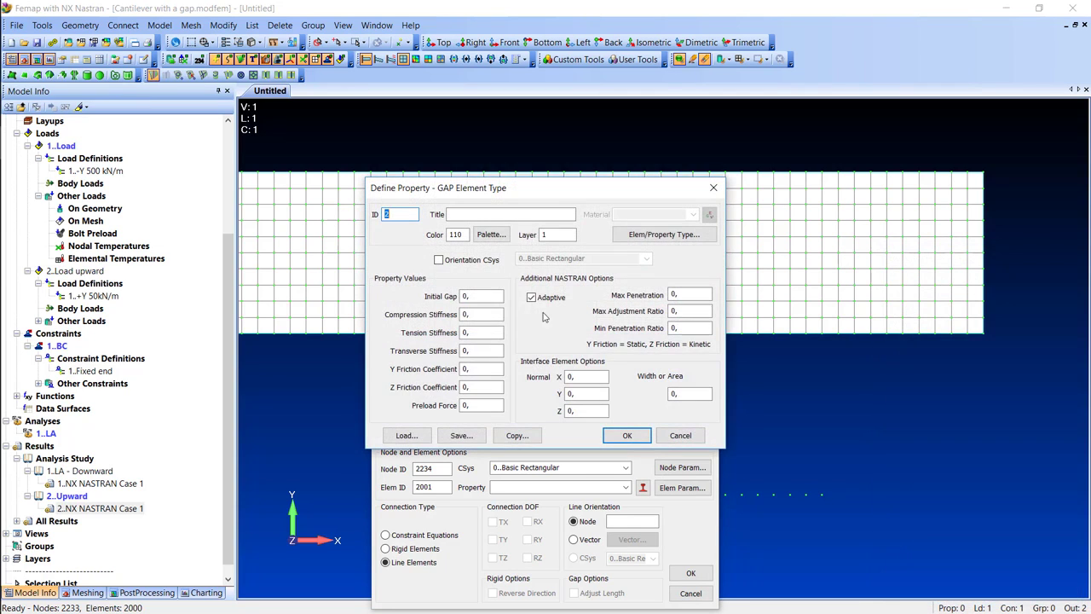
# - Title the gap property Gap, with an initial gap of 0,1 and a compression stiffness of 201e12
pyautogui.click(484, 296)
pyautogui.click(459, 215)
pyautogui.write('Gap')
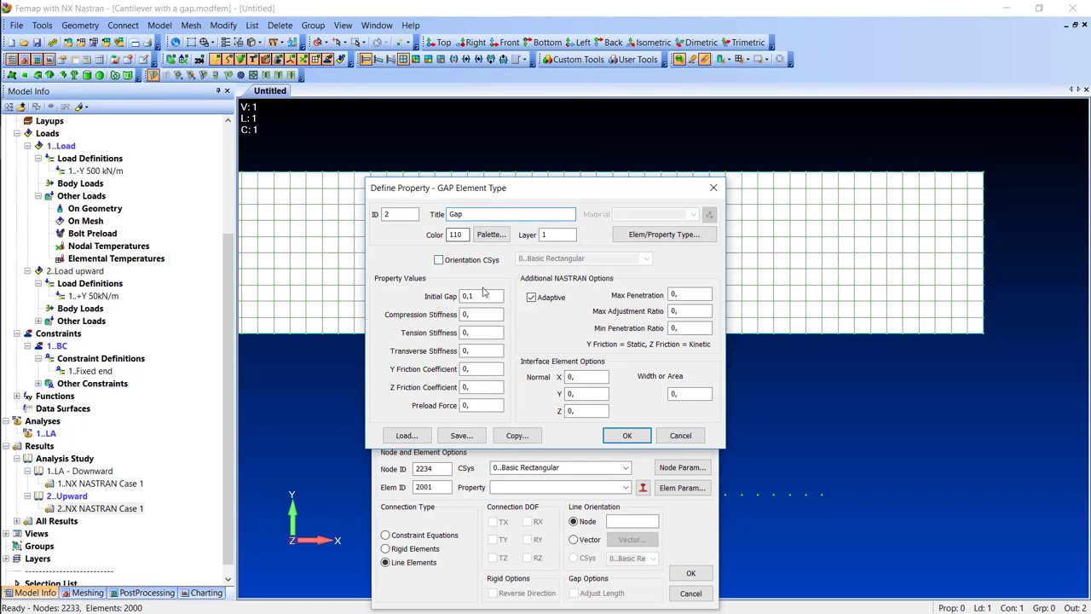
pyautogui.doubleClick(477, 315)
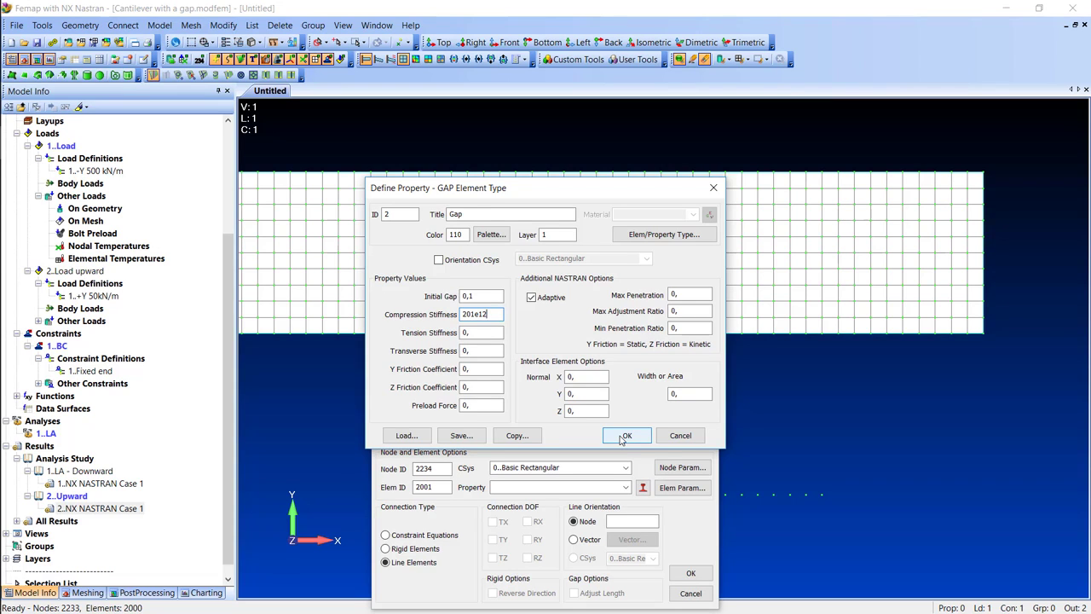
pyautogui.click(625, 435)
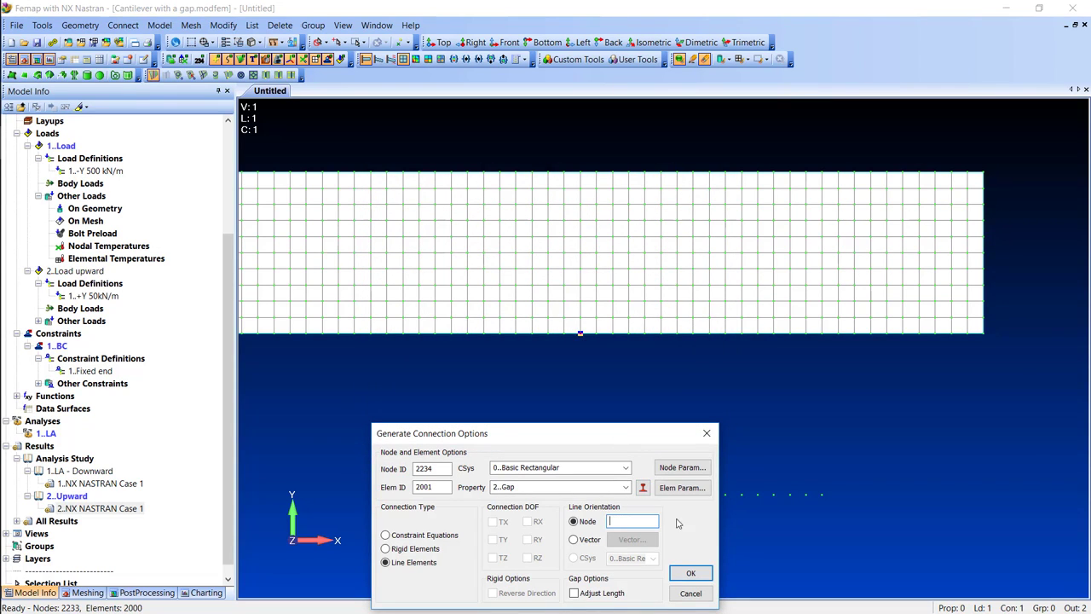
# - Orient the line elements by node 201 at the beam's lower free-end corner and generate the gap elements
pyautogui.click(983, 332)
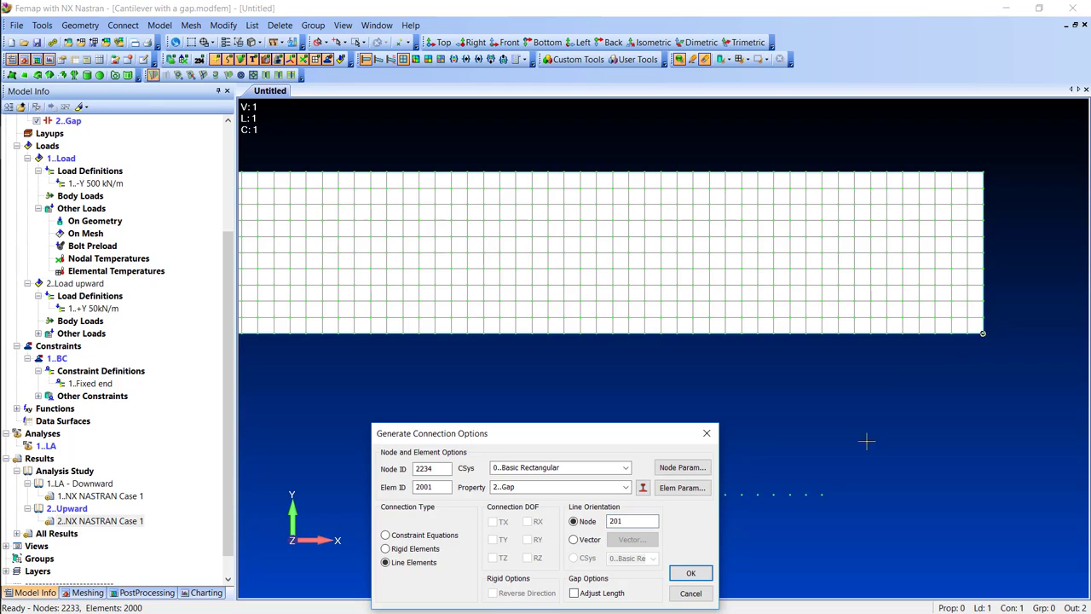
pyautogui.click(691, 573)
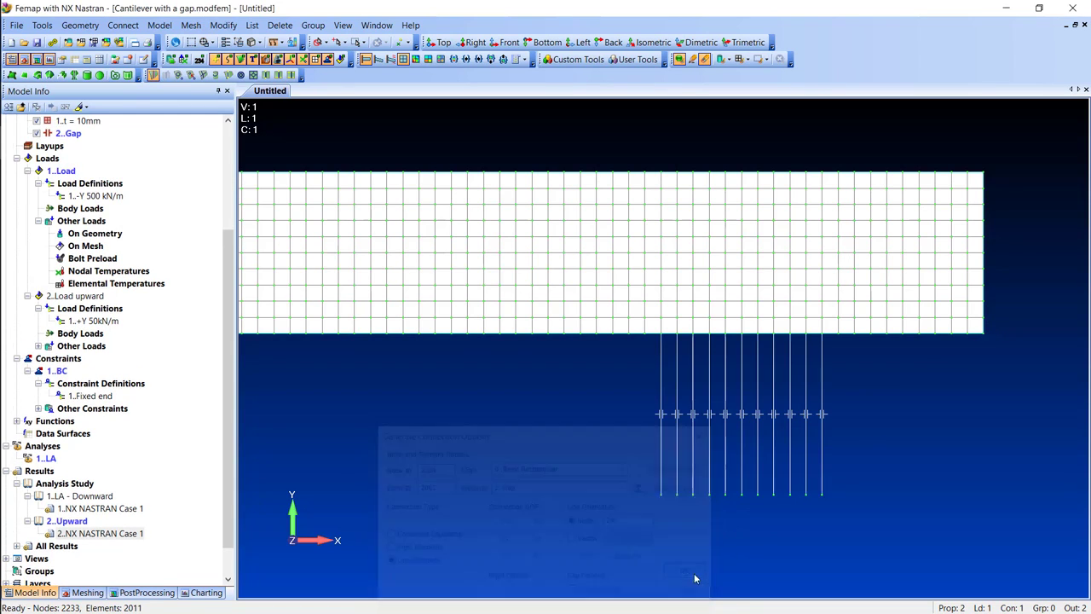
# - Apply a Fixed nodal constraint titled Gap FIXED end to the row of lower gap nodes beneath the beam
pyautogui.rightClick(76, 385)
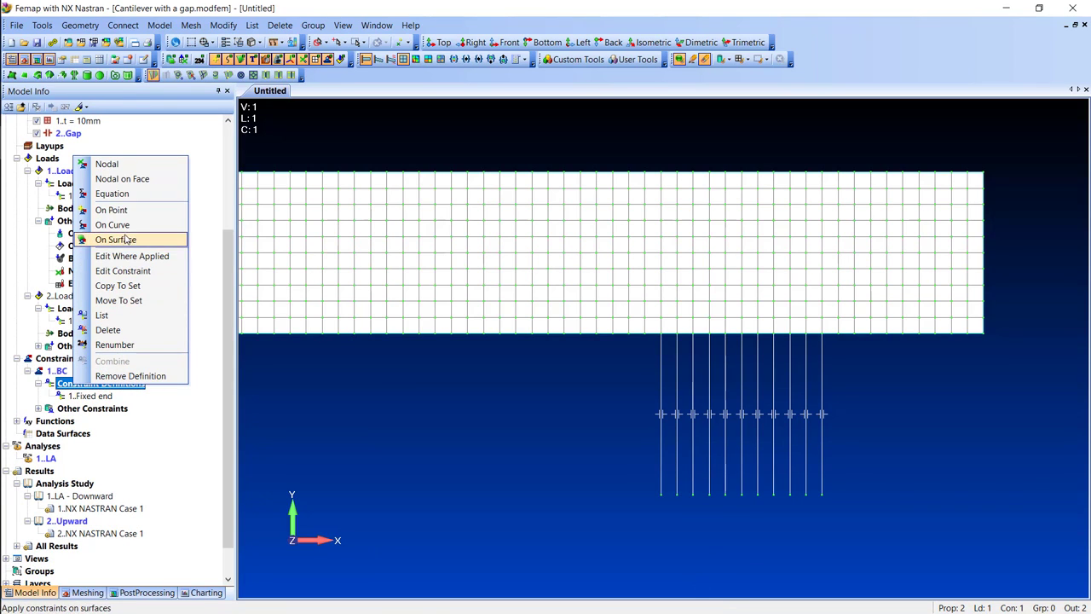
pyautogui.click(106, 164)
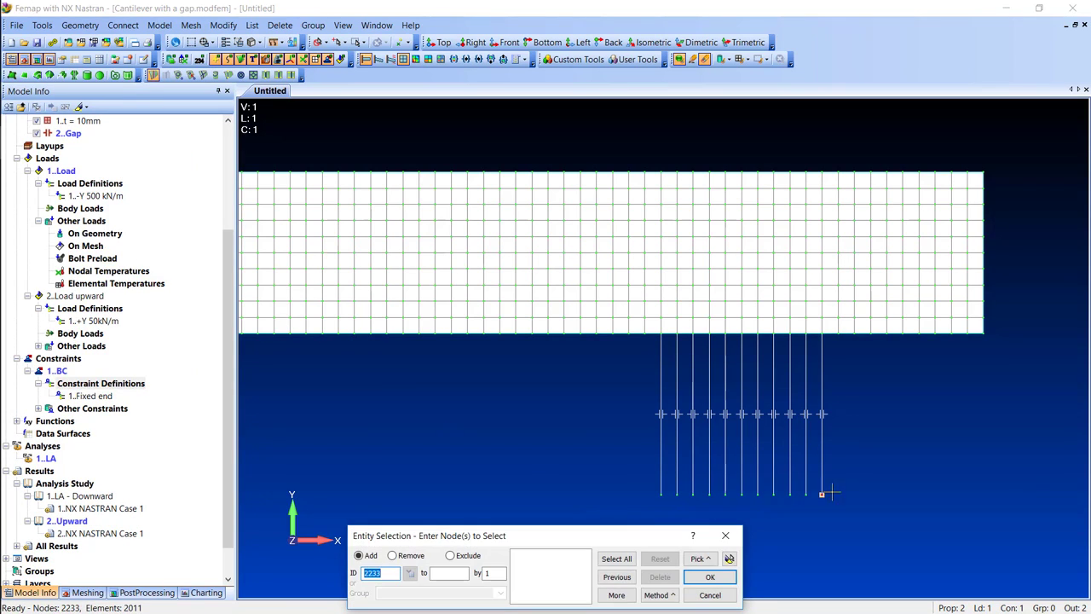
pyautogui.moveTo(867, 479); pyautogui.dragTo(603, 518)
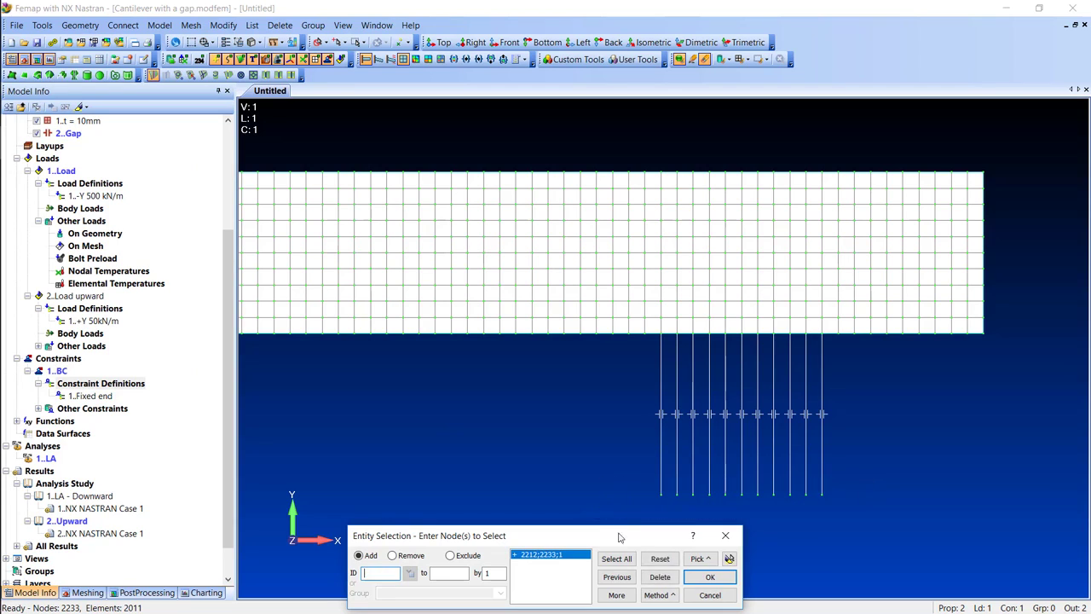
pyautogui.click(711, 577)
pyautogui.click(460, 565)
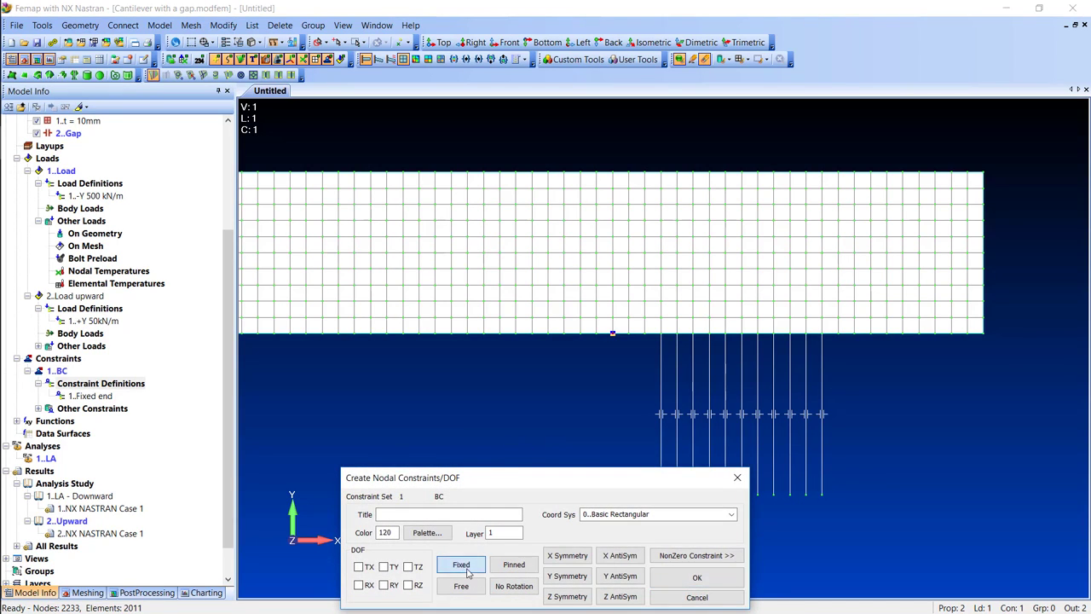
pyautogui.click(407, 515)
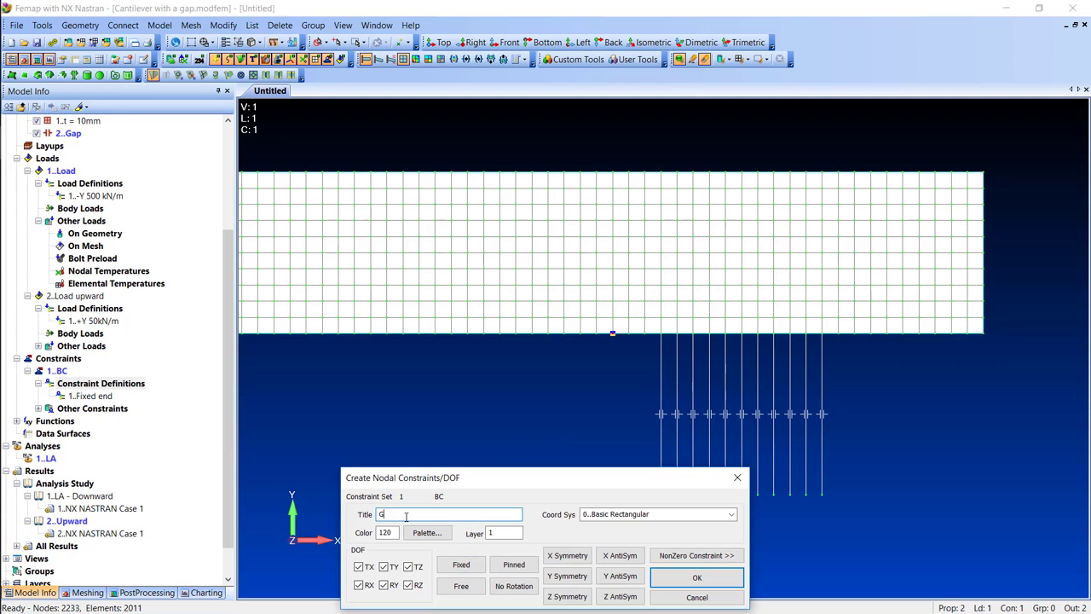
pyautogui.write('Gap Fi')
pyautogui.click(677, 580)
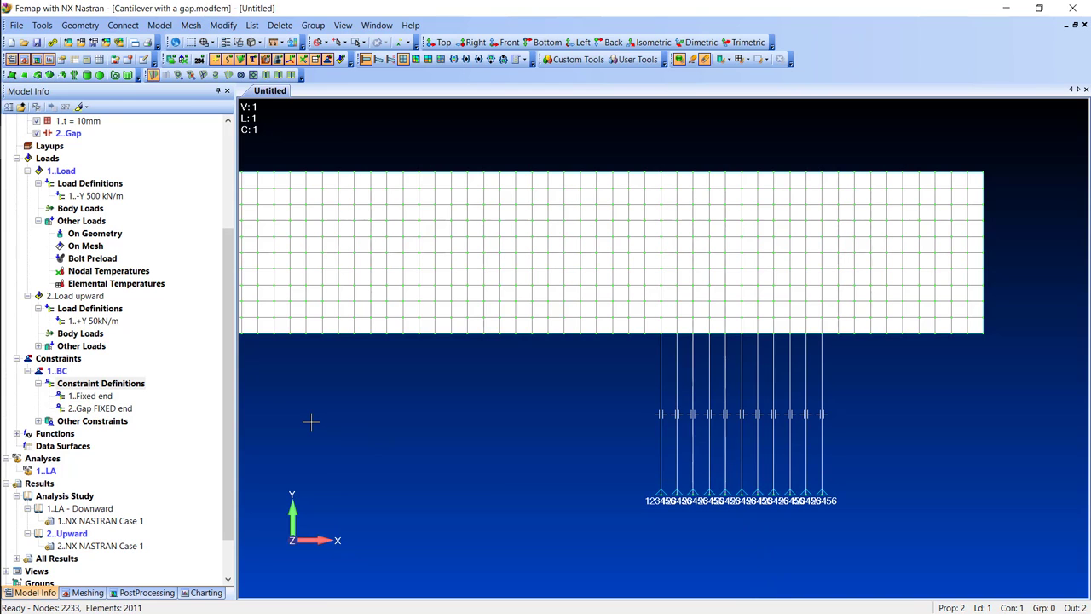
# - Hide the node markers and show the whole beam with its gap supports
pyautogui.scroll(-5, 594, 418)
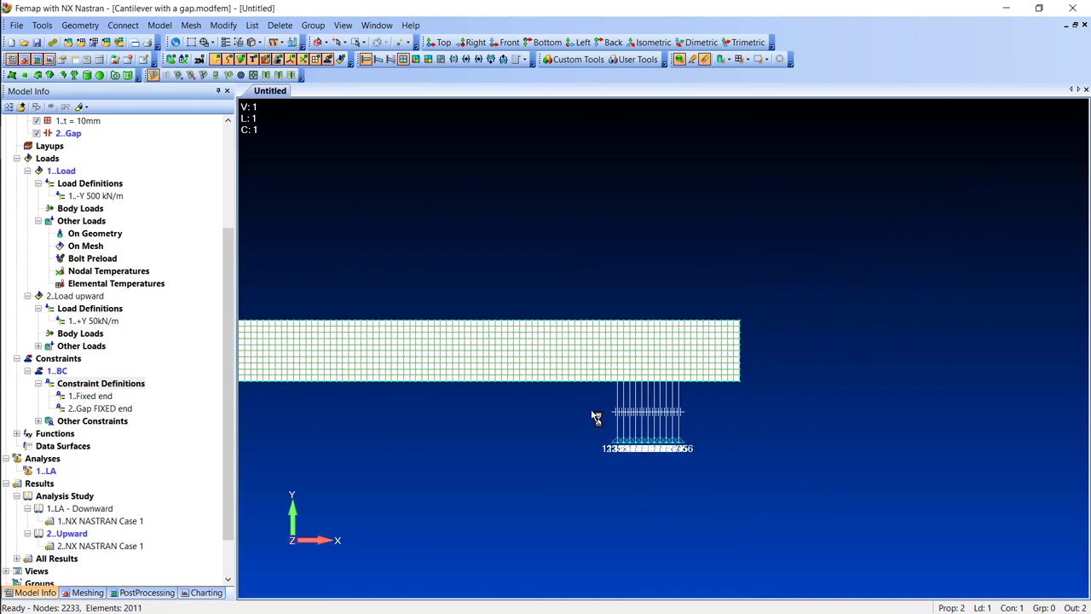
pyautogui.moveTo(487, 441); pyautogui.dragTo(684, 421, button='middle')
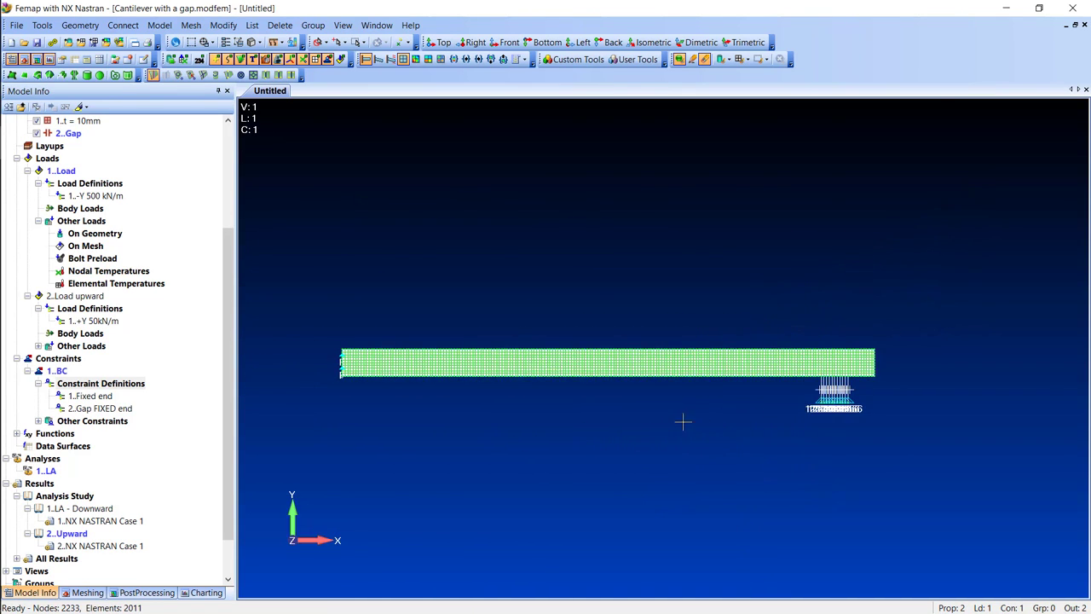
pyautogui.click(300, 65)
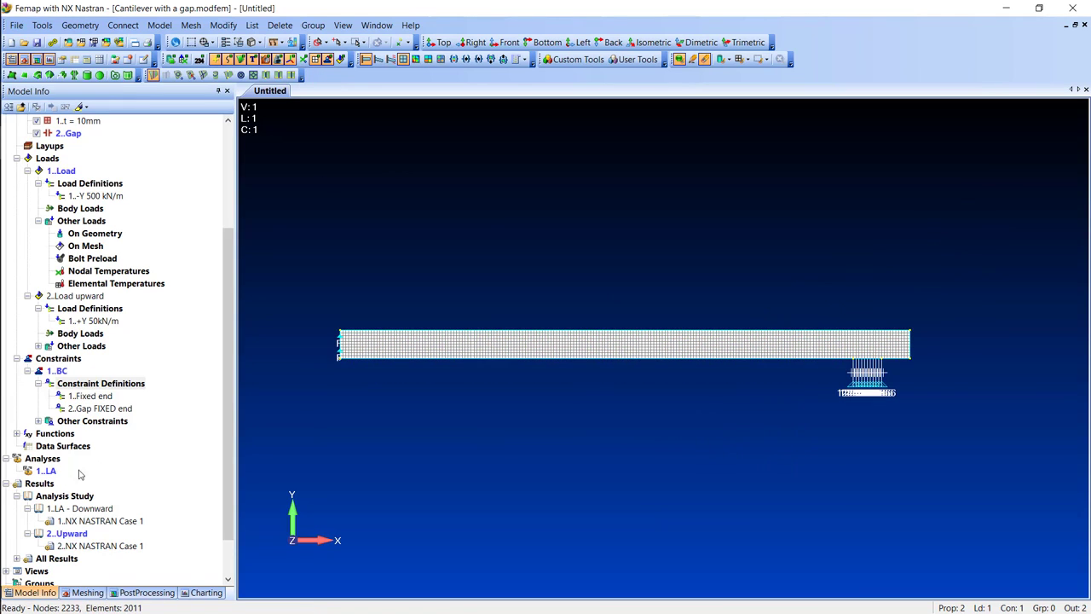
# - Create a new analysis set titled SOL 106 for NX Nastran Nonlinear Static with the integrated solver
pyautogui.rightClick(51, 460)
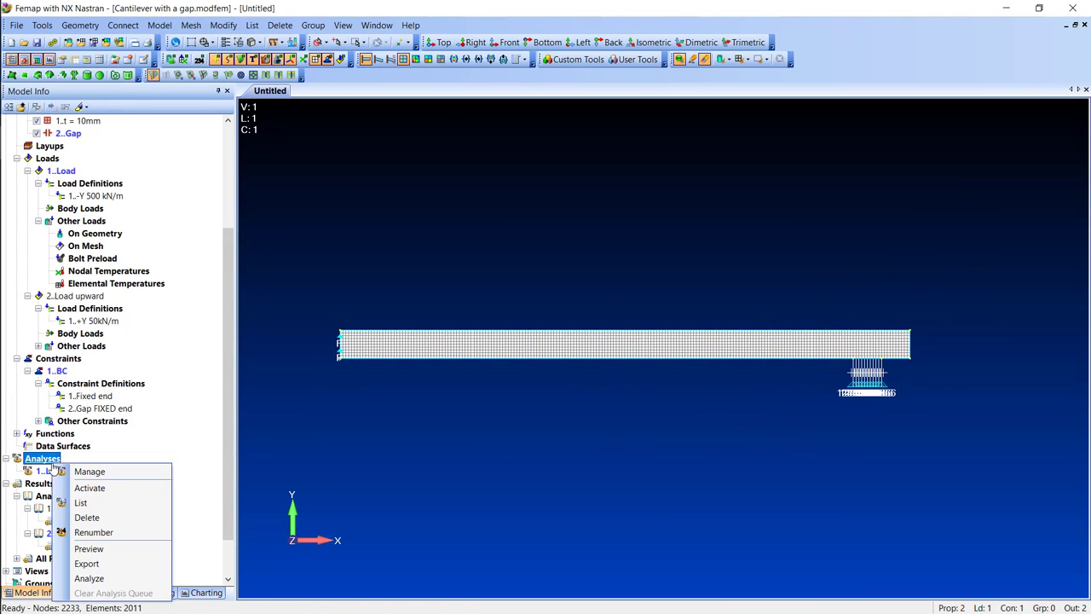
pyautogui.click(105, 471)
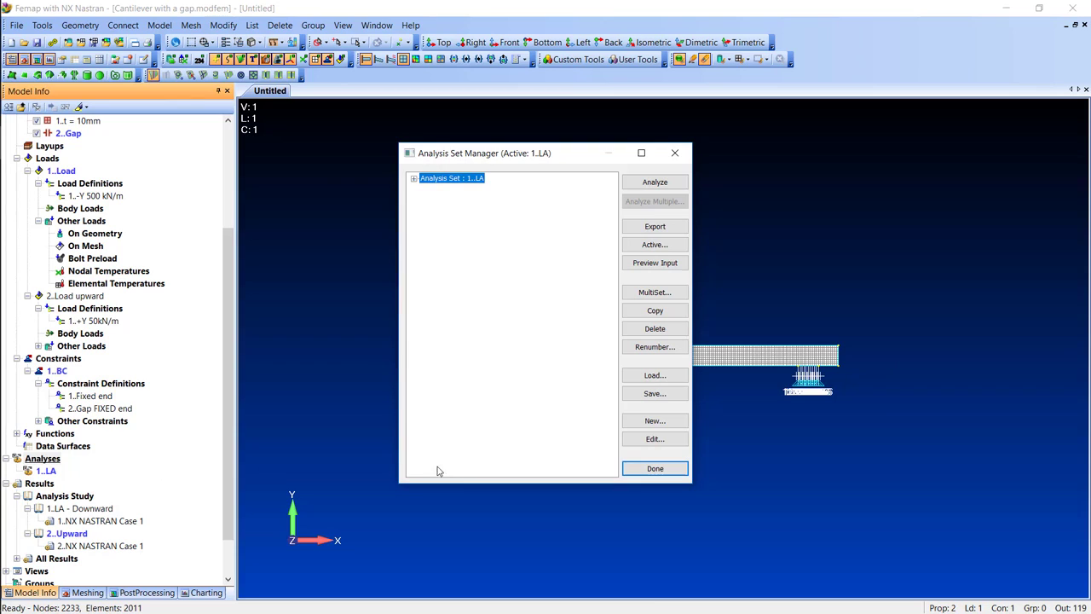
pyautogui.click(674, 426)
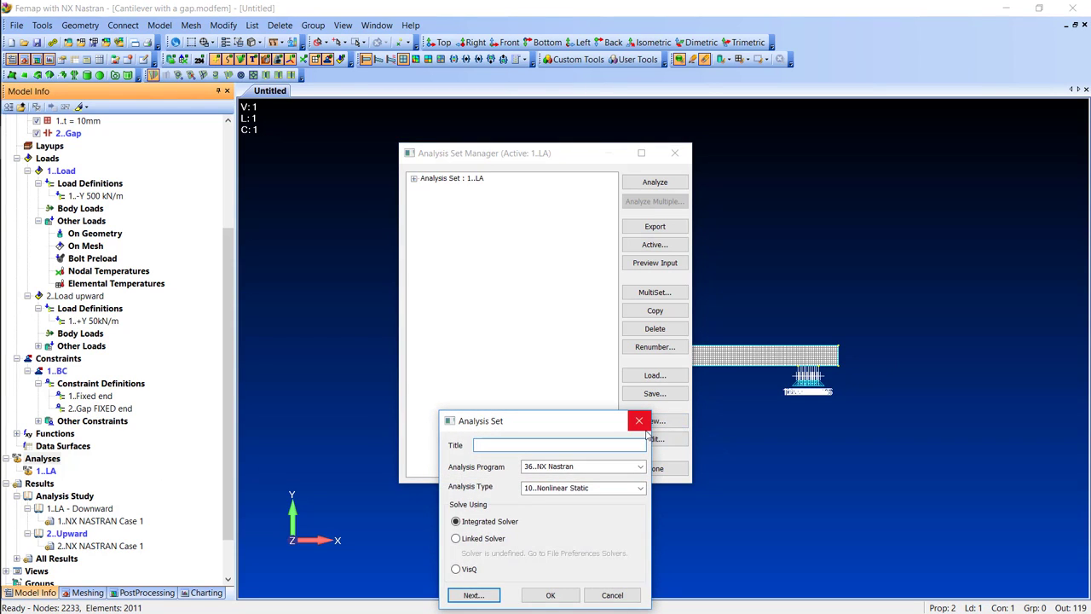
pyautogui.write('SOL 10')
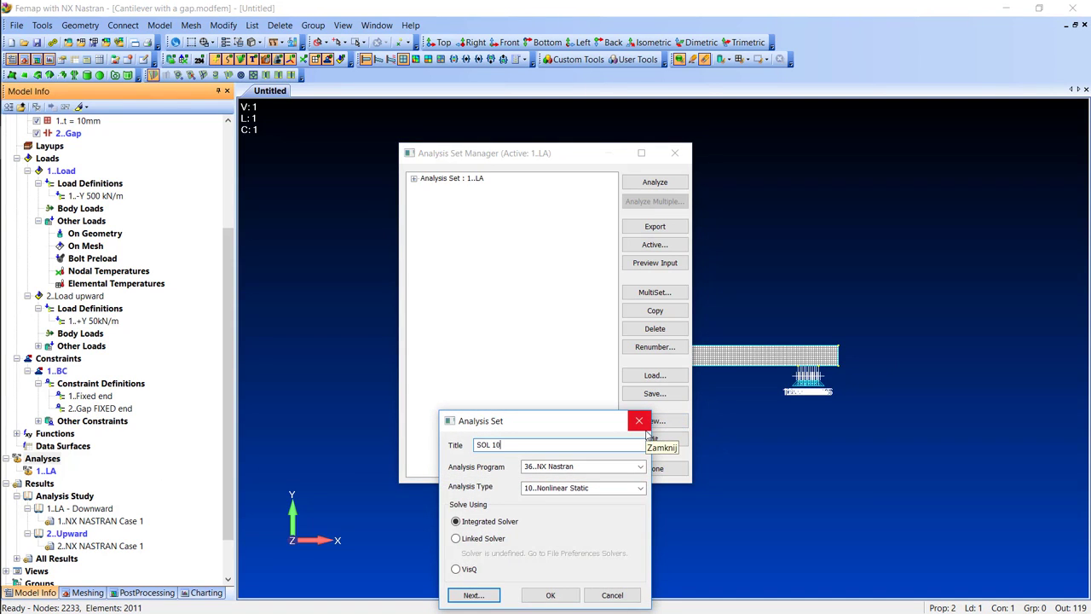
pyautogui.write('6')
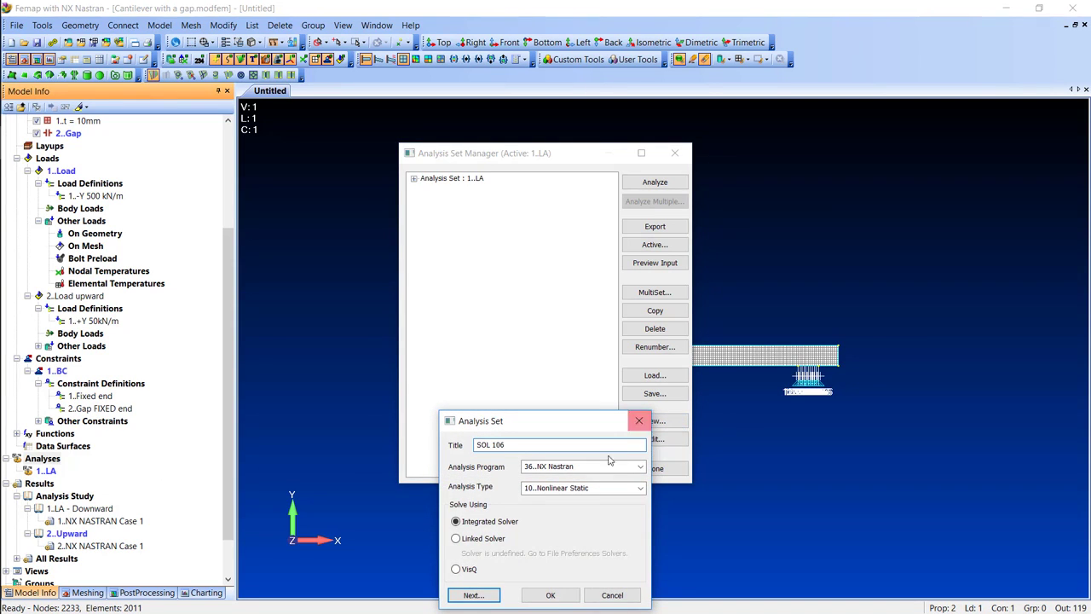
pyautogui.click(468, 595)
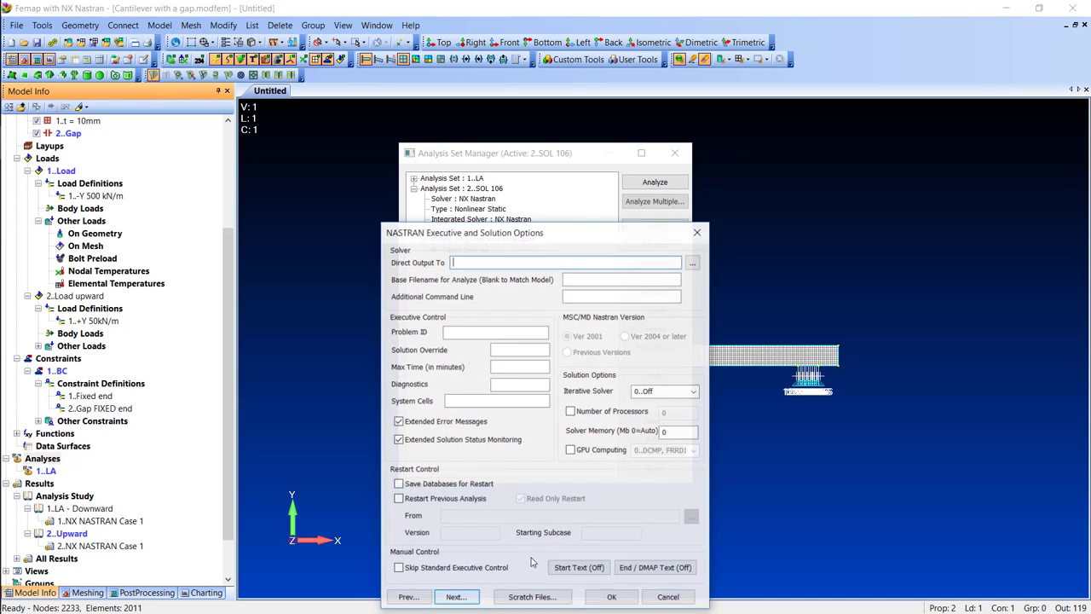
# - Set the solution options to 8 processors and a solver memory of 22
pyautogui.click(616, 412)
pyautogui.press('Tab')
pyautogui.write('22')
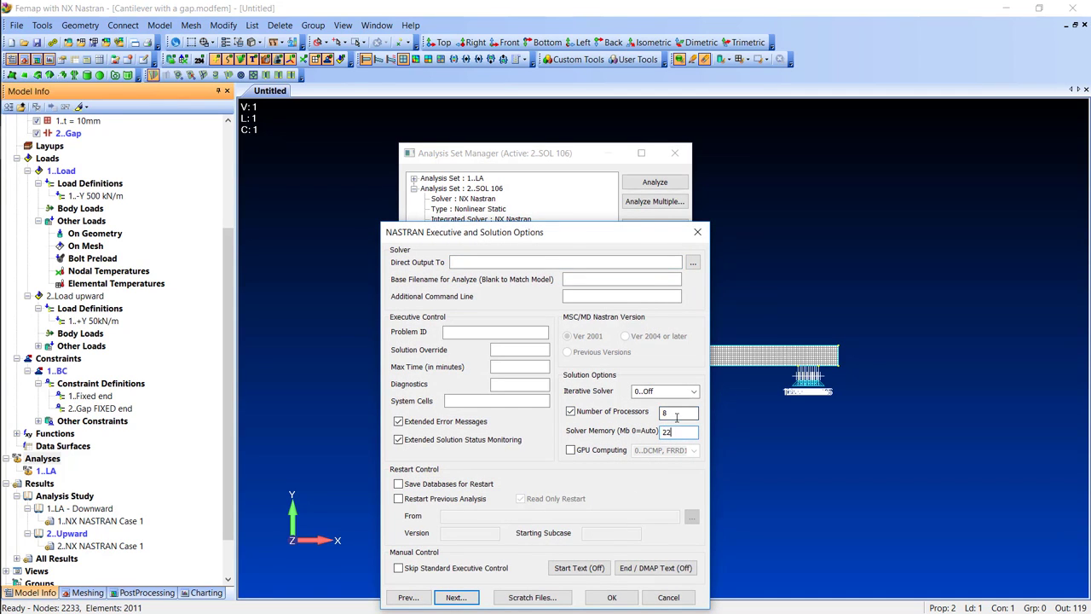
pyautogui.click(468, 598)
# - Change the load selection in the master boundary conditions and add Strain to the elemental output requests, keeping the other master settings at their defaults
pyautogui.click(485, 601)
pyautogui.click(486, 598)
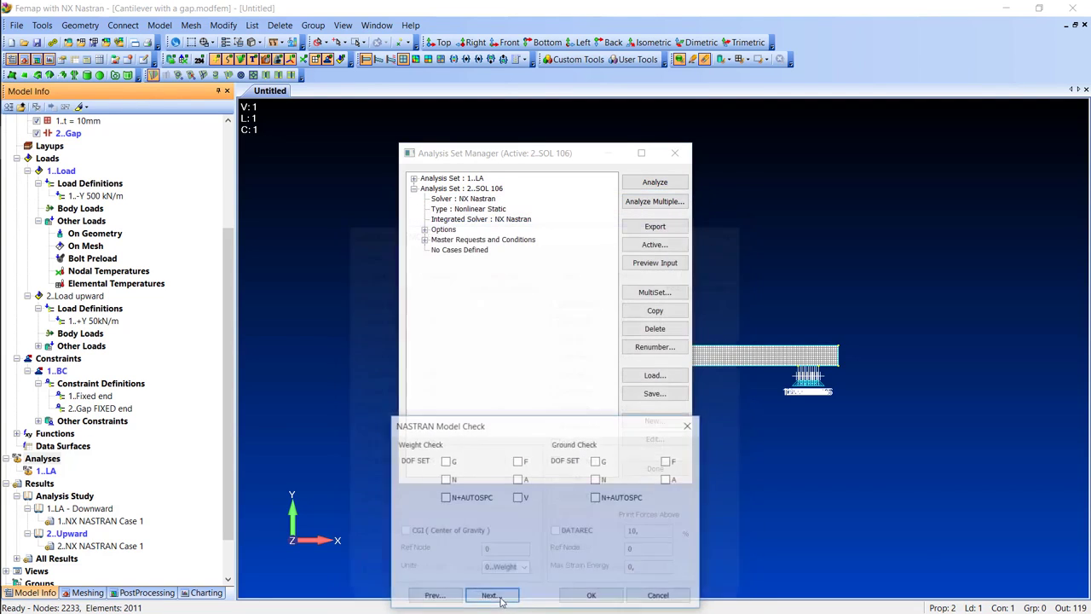
pyautogui.click(489, 596)
pyautogui.click(493, 597)
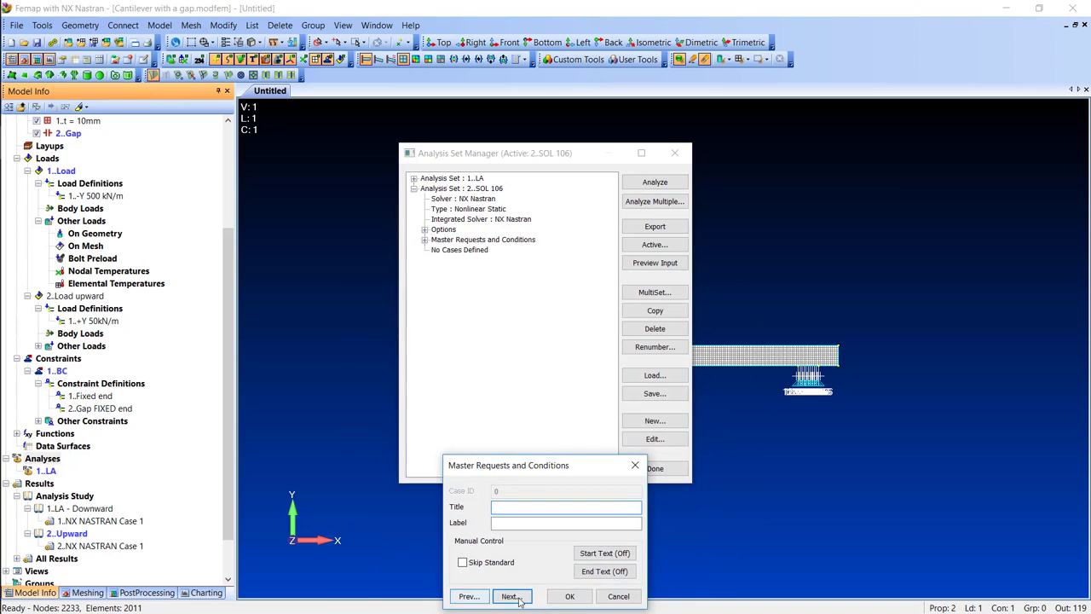
pyautogui.click(509, 594)
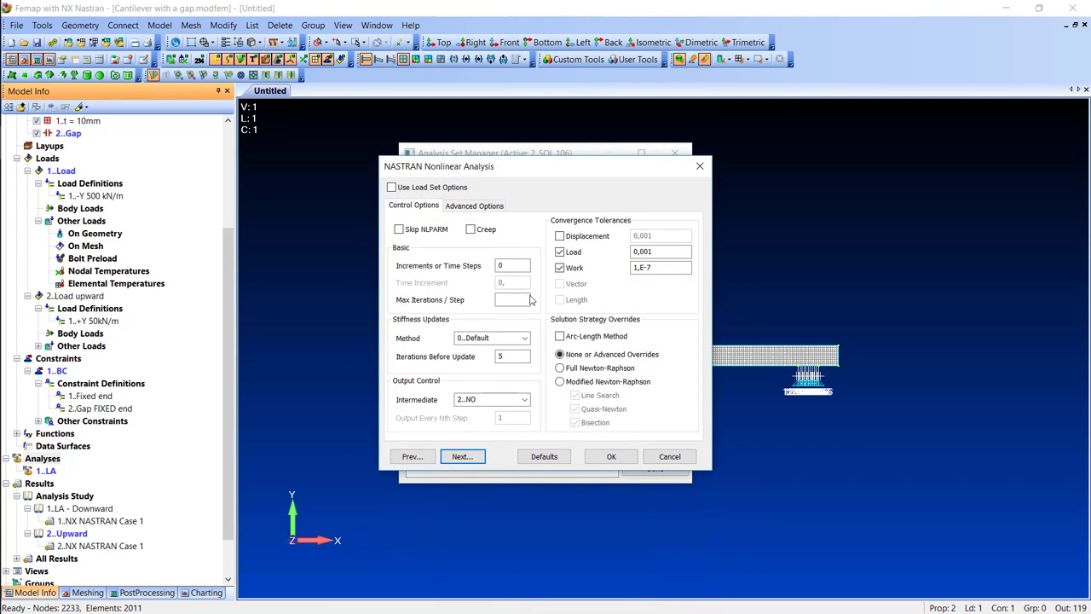
pyautogui.click(467, 460)
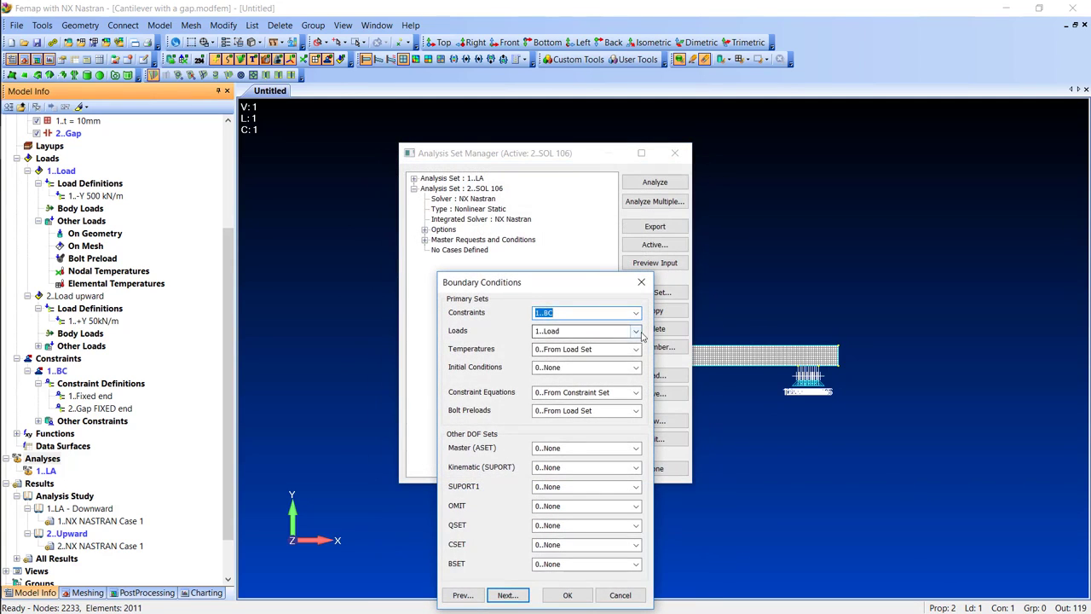
pyautogui.click(588, 331)
pyautogui.click(580, 343)
pyautogui.click(506, 595)
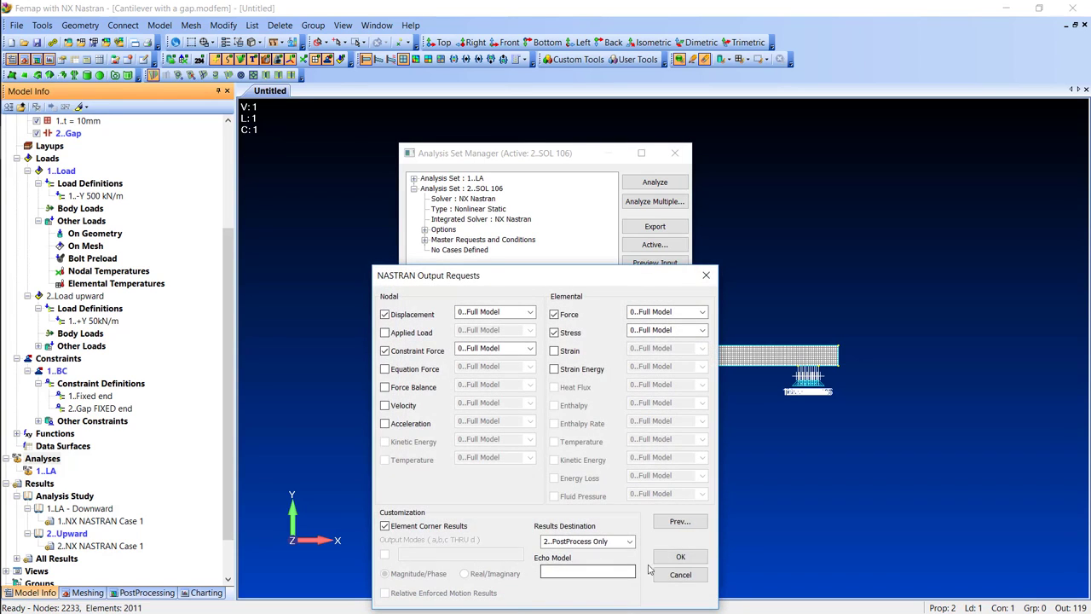
pyautogui.click(554, 351)
pyautogui.click(680, 557)
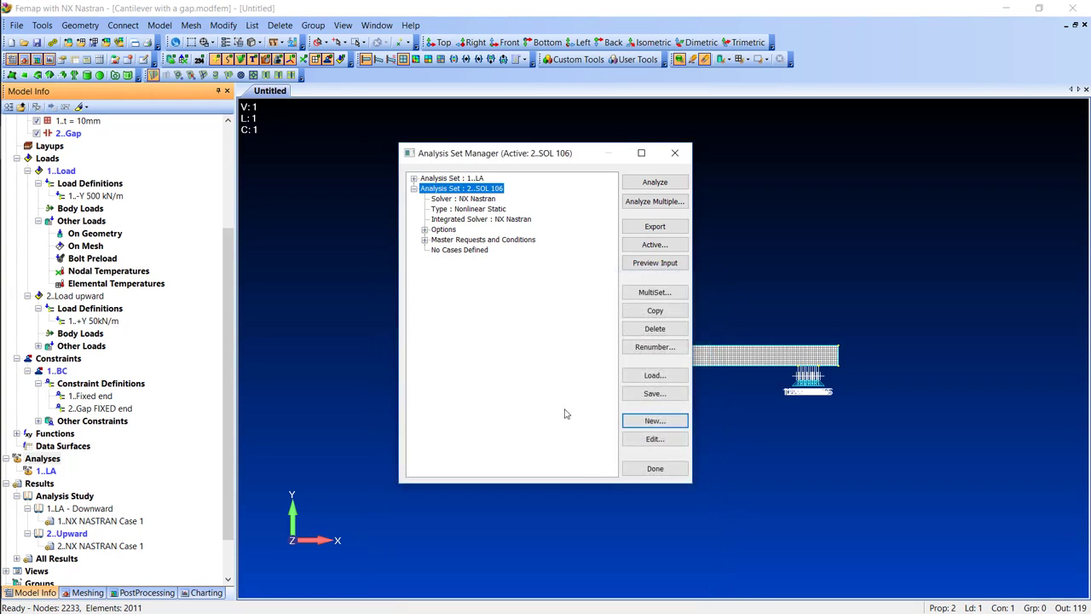
# - Add an analysis case titled 1 - Downward to the SOL 106 analysis set
pyautogui.click(458, 250)
pyautogui.click(654, 420)
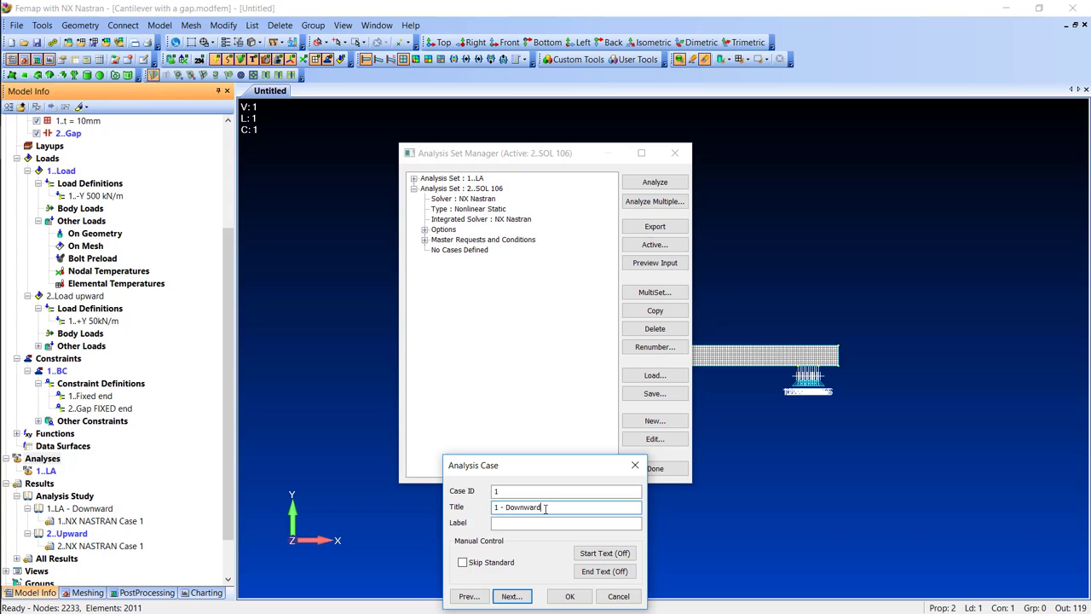
pyautogui.click(511, 596)
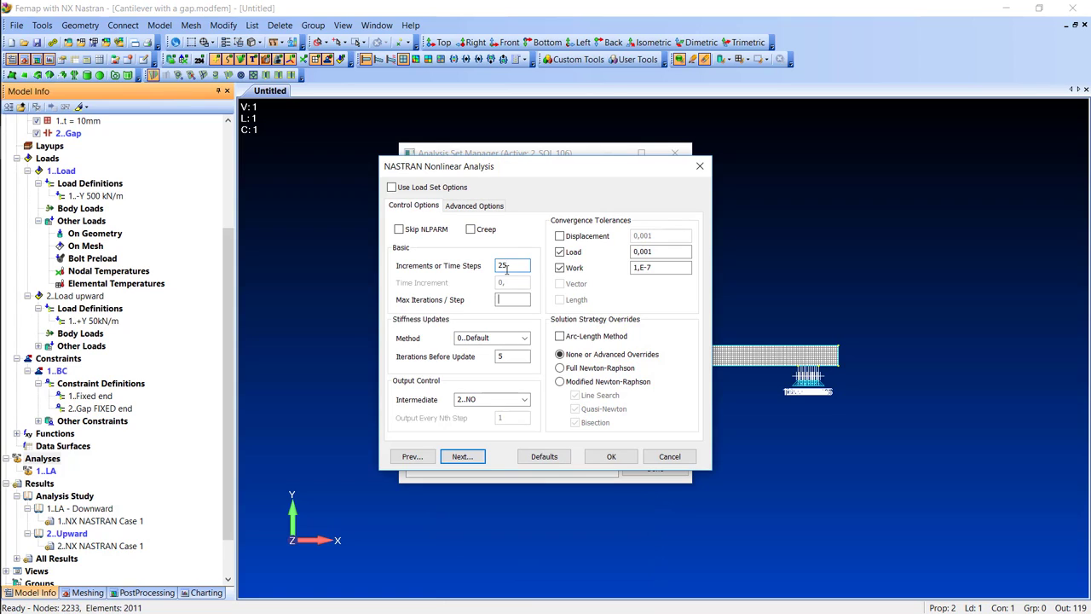
# - Set the case's nonlinear control to 25 increments and 5 maximum iterations per step, with intermediate output on NO
pyautogui.press('Tab')
pyautogui.click(515, 298)
pyautogui.write('5')
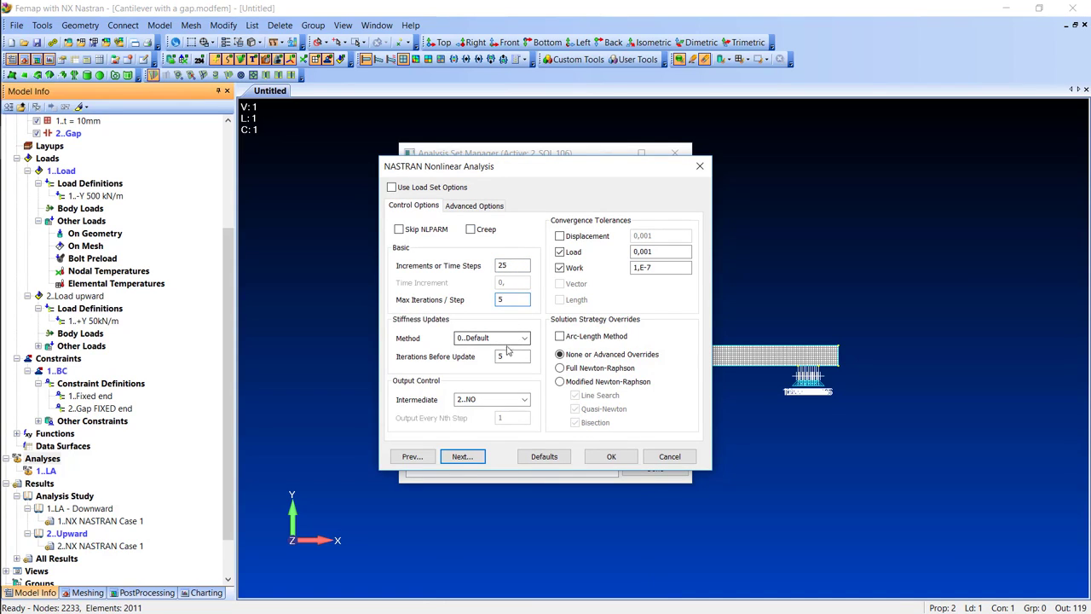
pyautogui.click(492, 399)
pyautogui.click(486, 417)
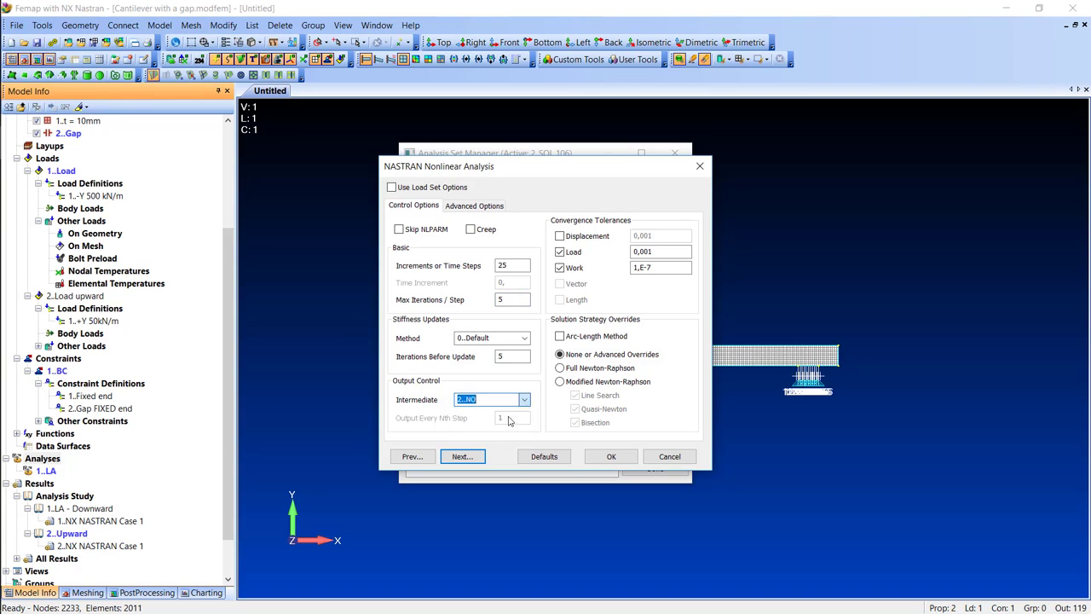
pyautogui.click(573, 373)
pyautogui.click(463, 456)
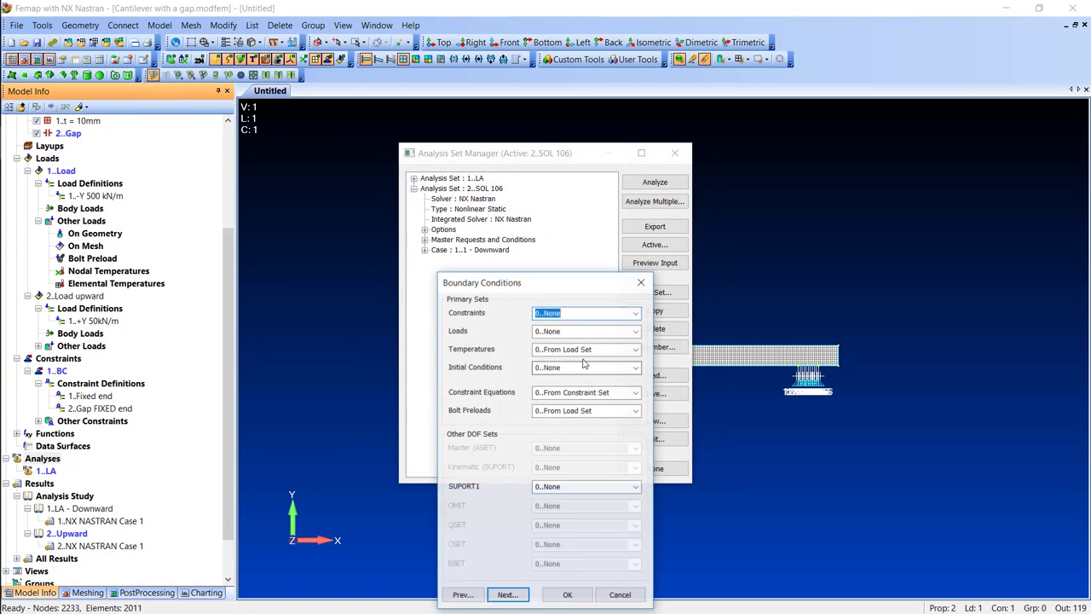
# - Assign constraint set BC and load set 1..Load to the downward case and finish its definition
pyautogui.click(636, 313)
pyautogui.click(635, 331)
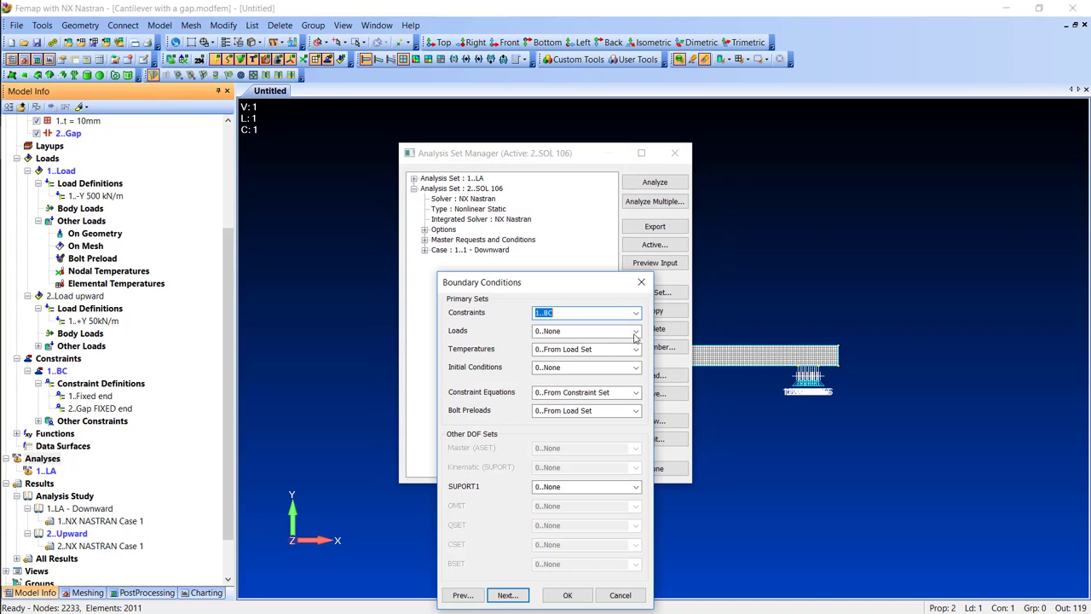
pyautogui.click(636, 337)
pyautogui.click(588, 349)
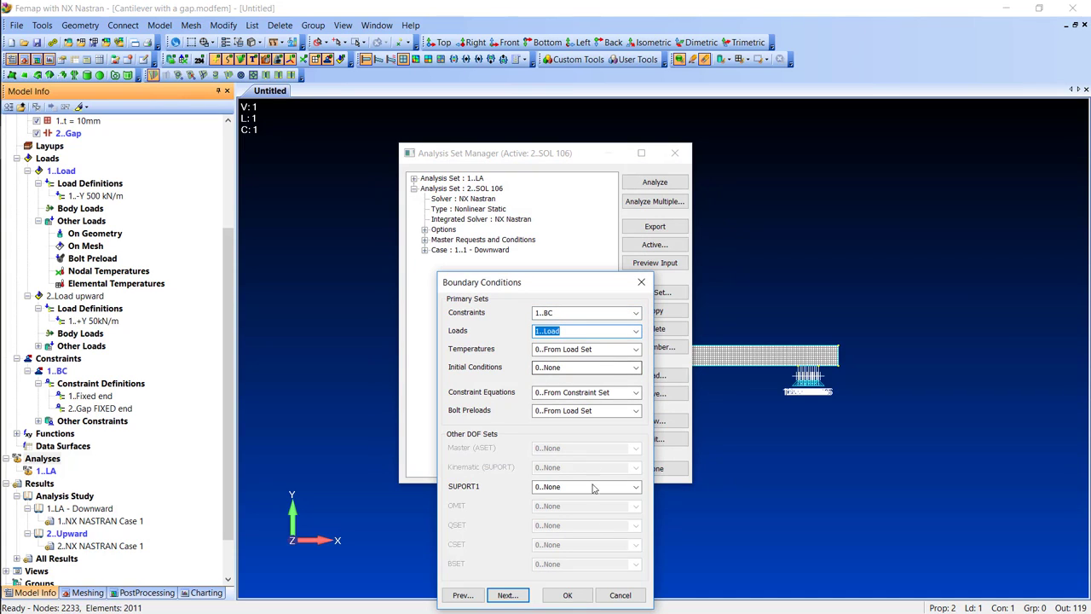
pyautogui.click(567, 595)
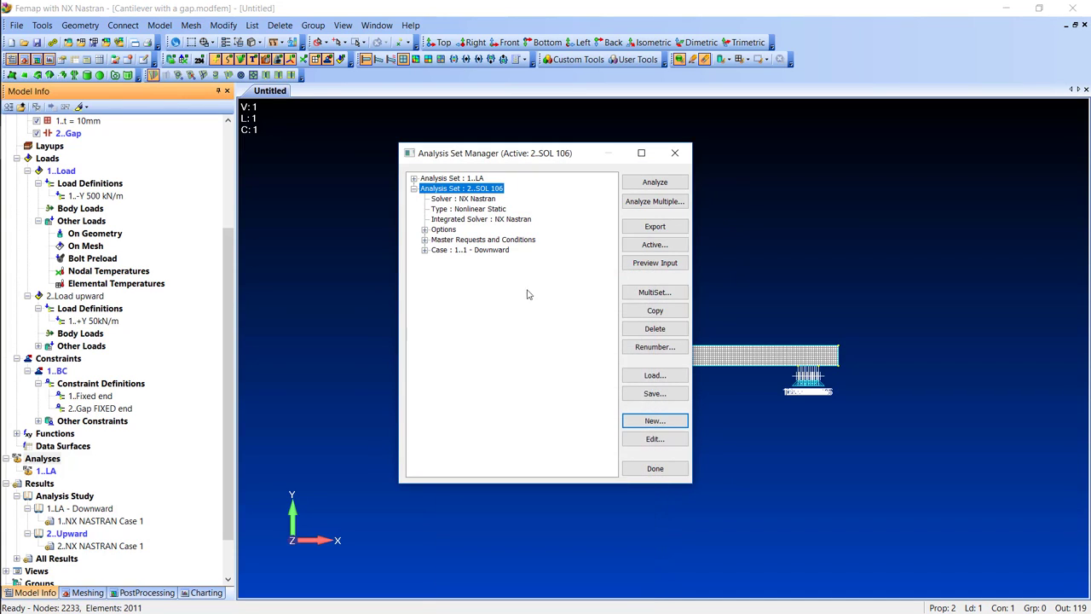
# - Copy the 1 - Downward case into analysis set SOL 106 and retitle the copy 2 - Back
pyautogui.click(482, 251)
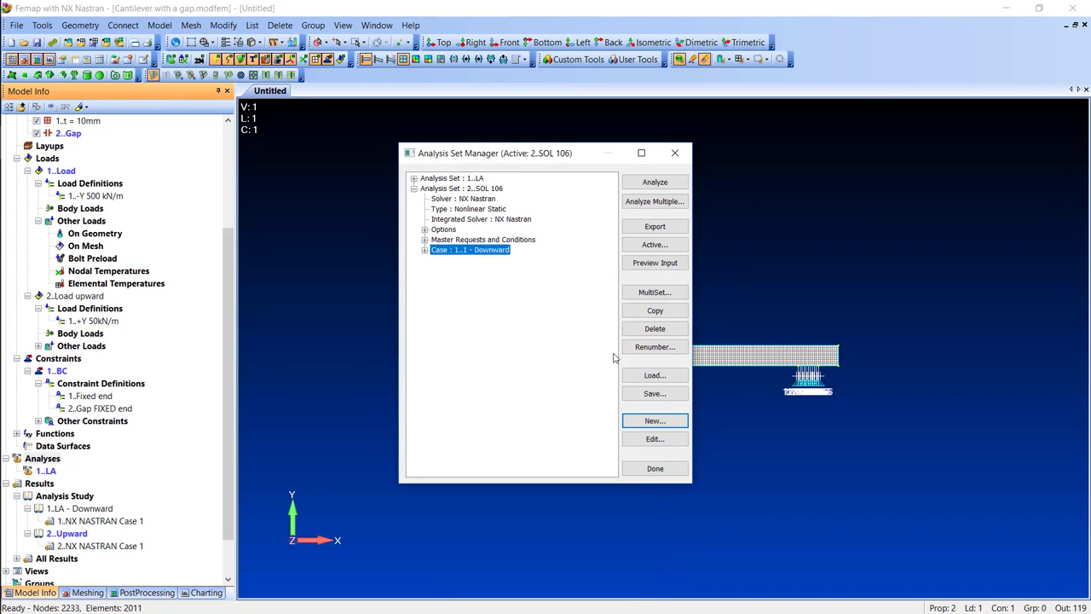
pyautogui.click(662, 312)
pyautogui.click(470, 528)
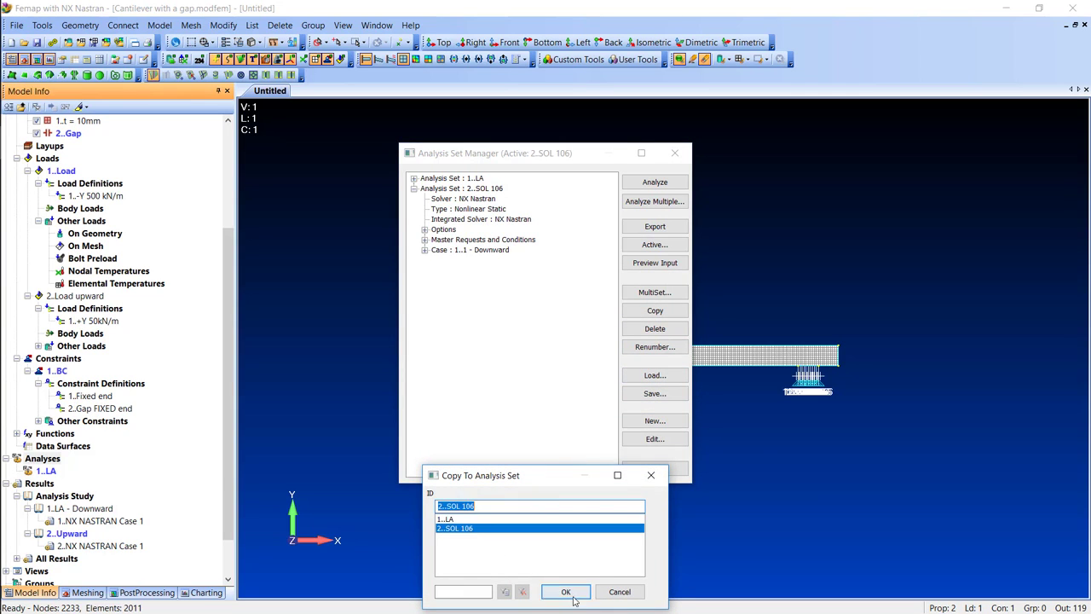
pyautogui.click(573, 596)
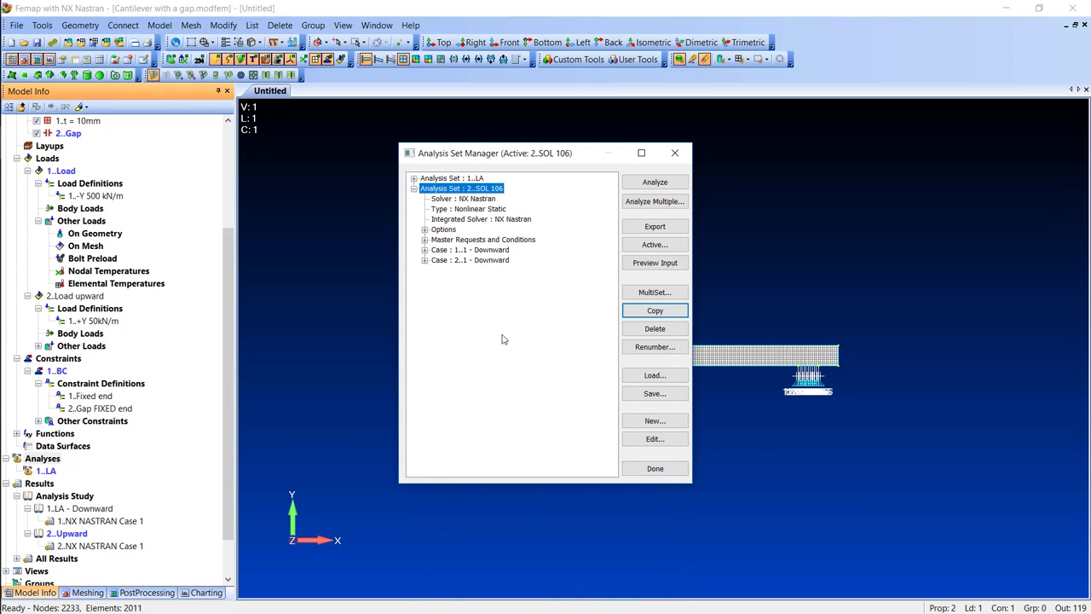
pyautogui.click(654, 438)
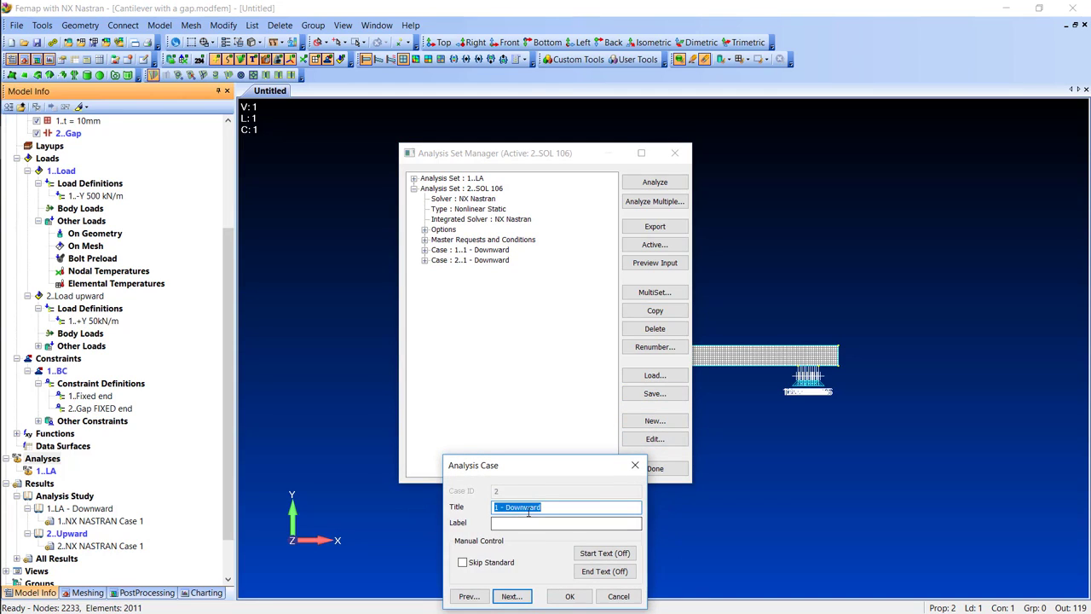
pyautogui.write('2 - Back')
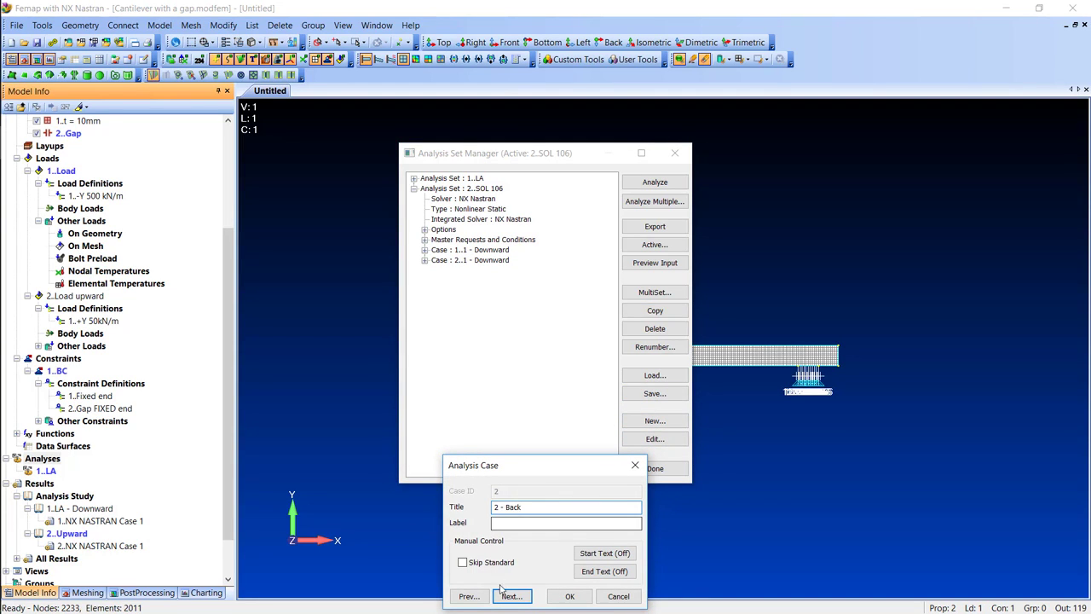
# - Set the loads of the 2 - Back case to None, keeping its nonlinear control settings and constraint set BC
pyautogui.click(510, 596)
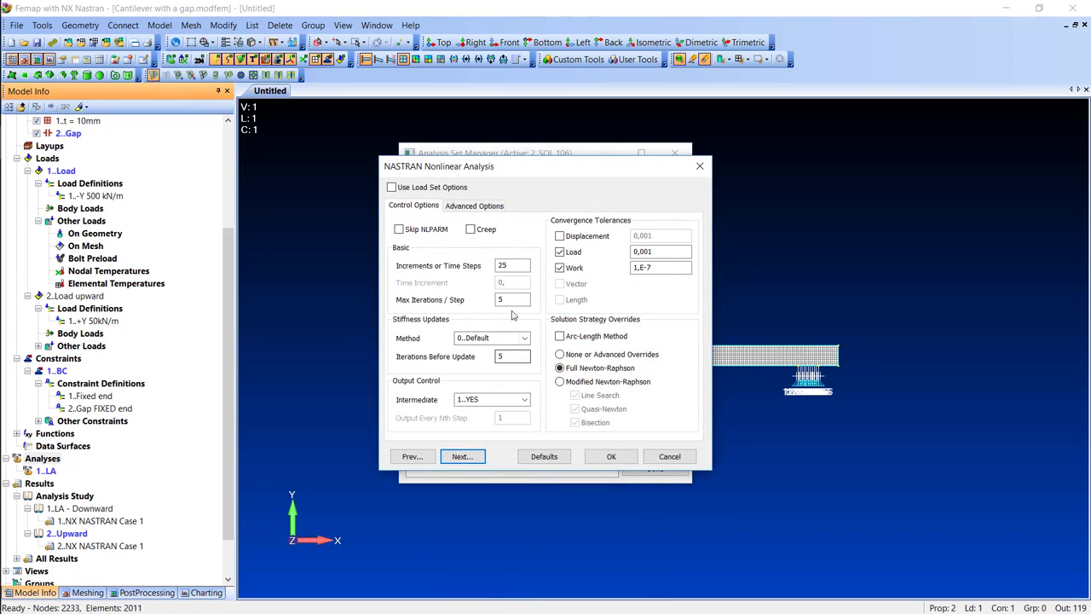
pyautogui.click(462, 456)
pyautogui.click(637, 332)
pyautogui.click(631, 344)
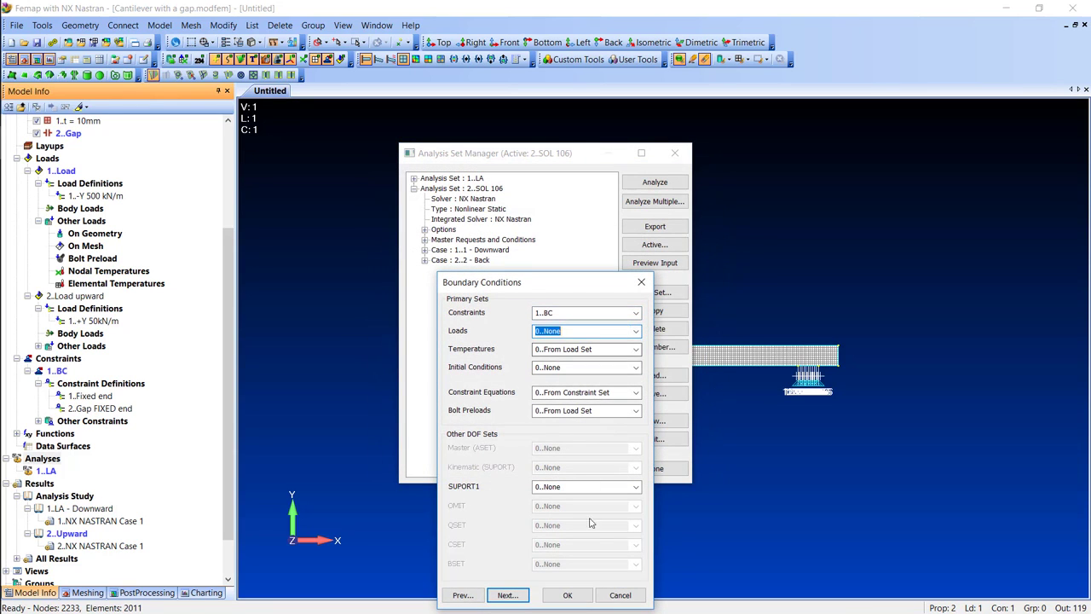
pyautogui.click(567, 595)
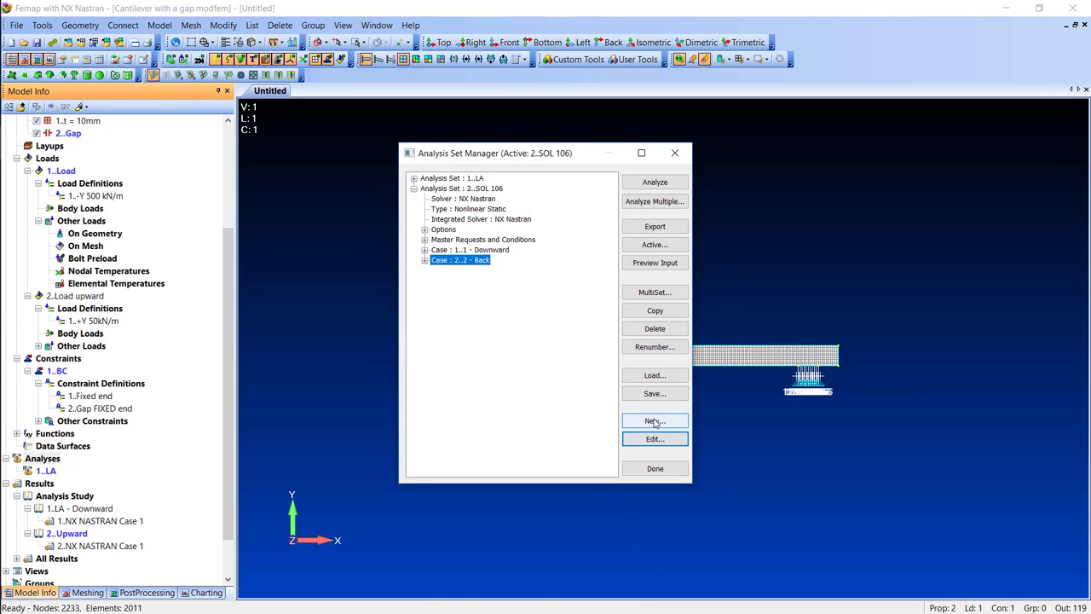
# - Copy the 2 - Back case within SOL 106 and retitle the copy 3 - Up, up and away!
pyautogui.click(652, 311)
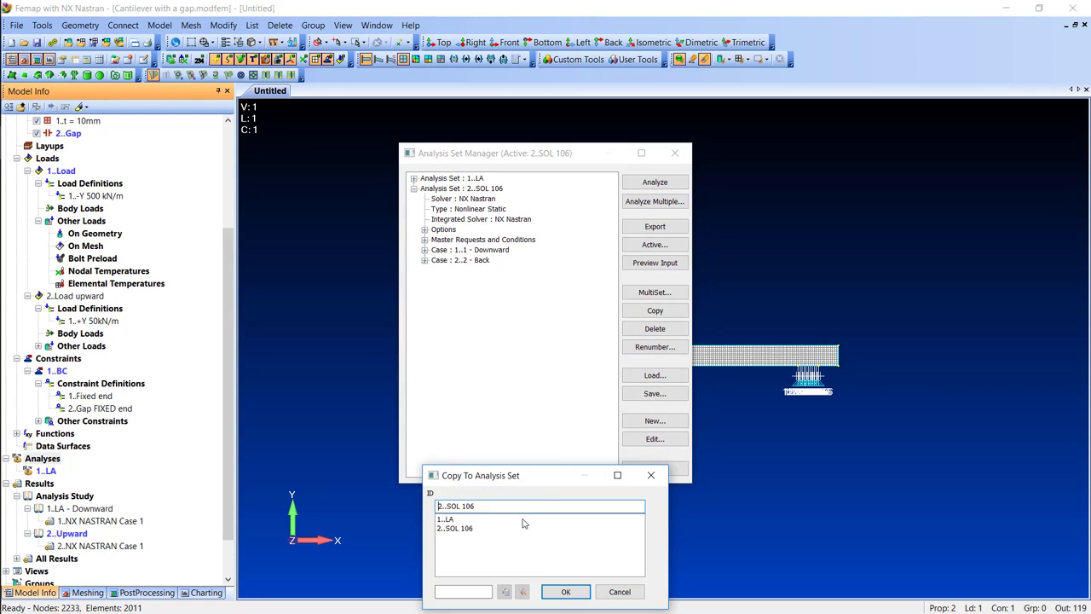
pyautogui.click(465, 529)
pyautogui.click(565, 591)
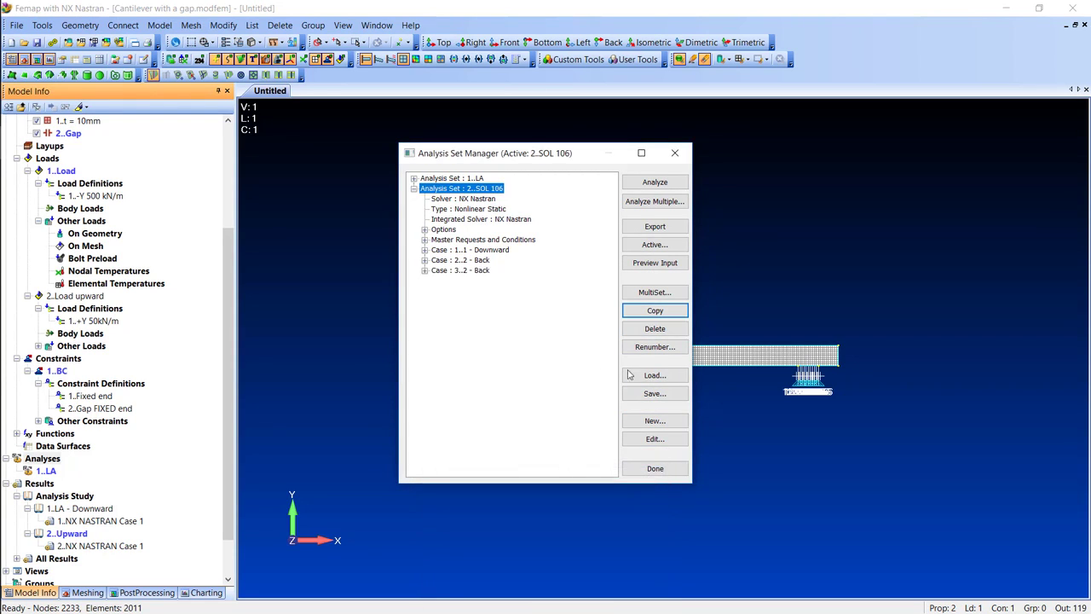
pyautogui.click(463, 270)
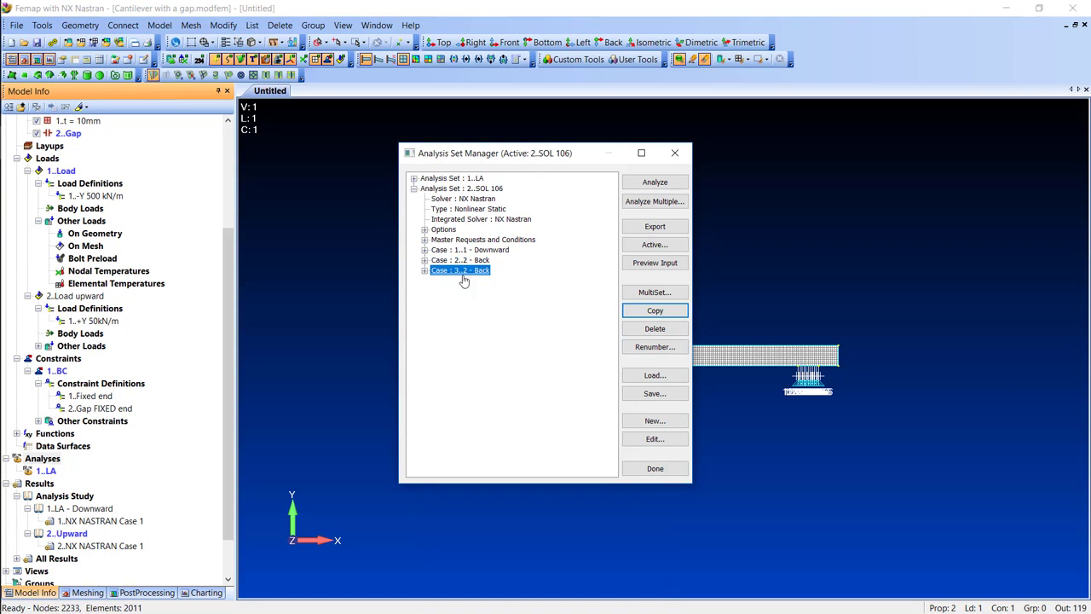
pyautogui.click(654, 440)
pyautogui.write('3 -')
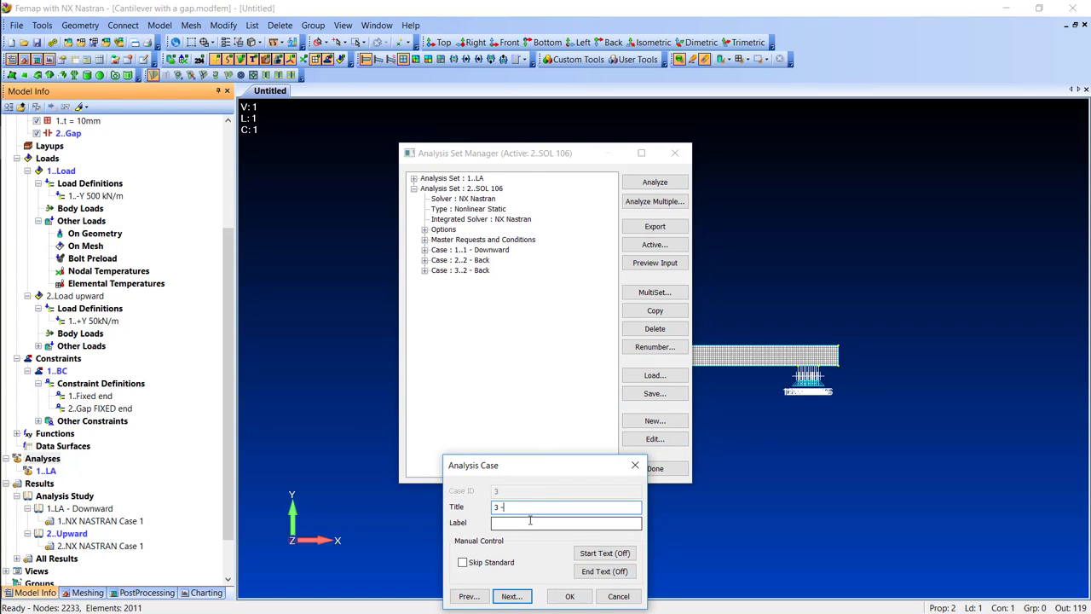
pyautogui.write(' Up, up and away!')
# - Assign load set 2..Load upward to the third case, keeping its nonlinear control settings
pyautogui.click(512, 596)
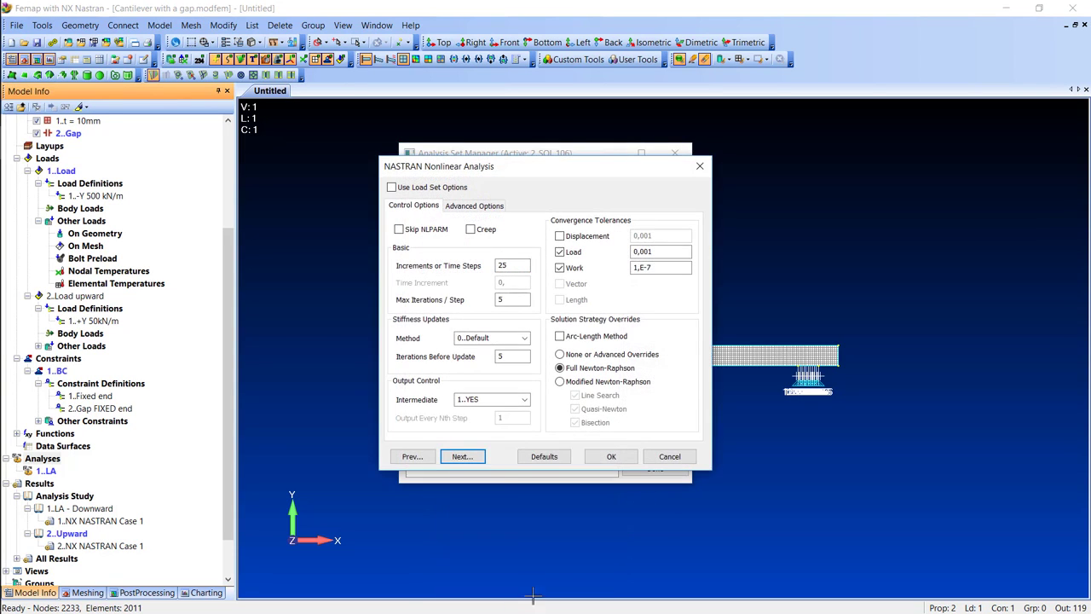
pyautogui.click(473, 458)
pyautogui.click(605, 330)
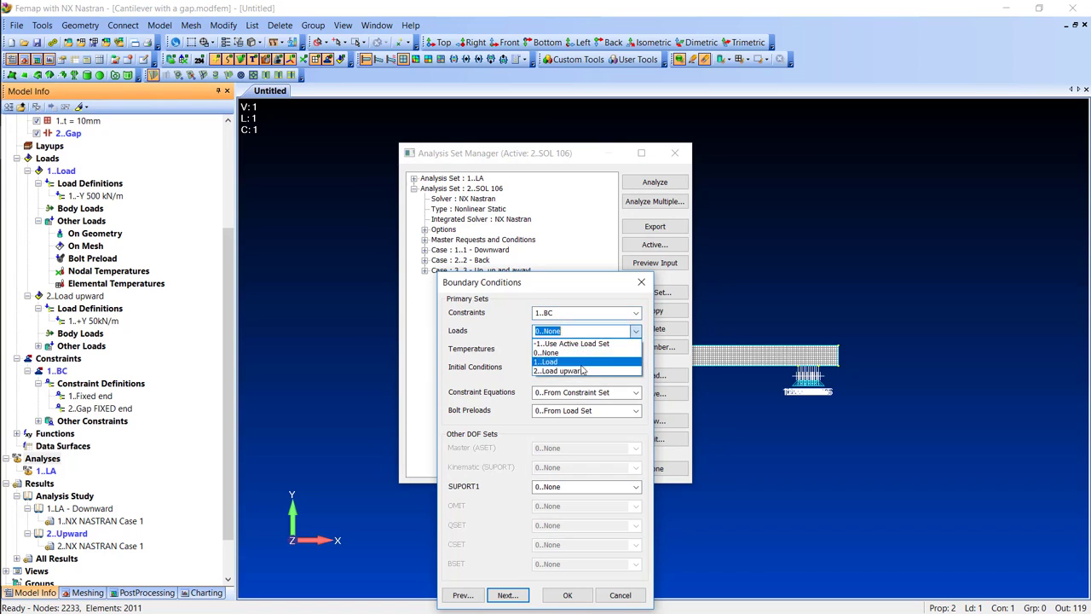
pyautogui.click(582, 370)
pyautogui.click(567, 595)
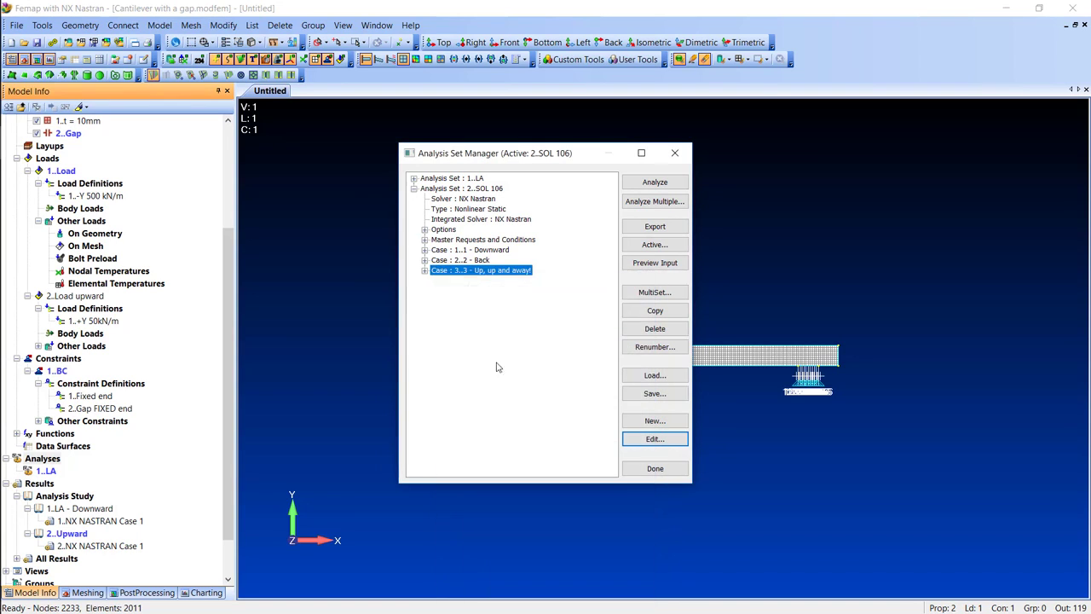
# - Copy the 3 - Up, up and away! case within SOL 106 and retitle the copy 4 - Back
pyautogui.click(656, 311)
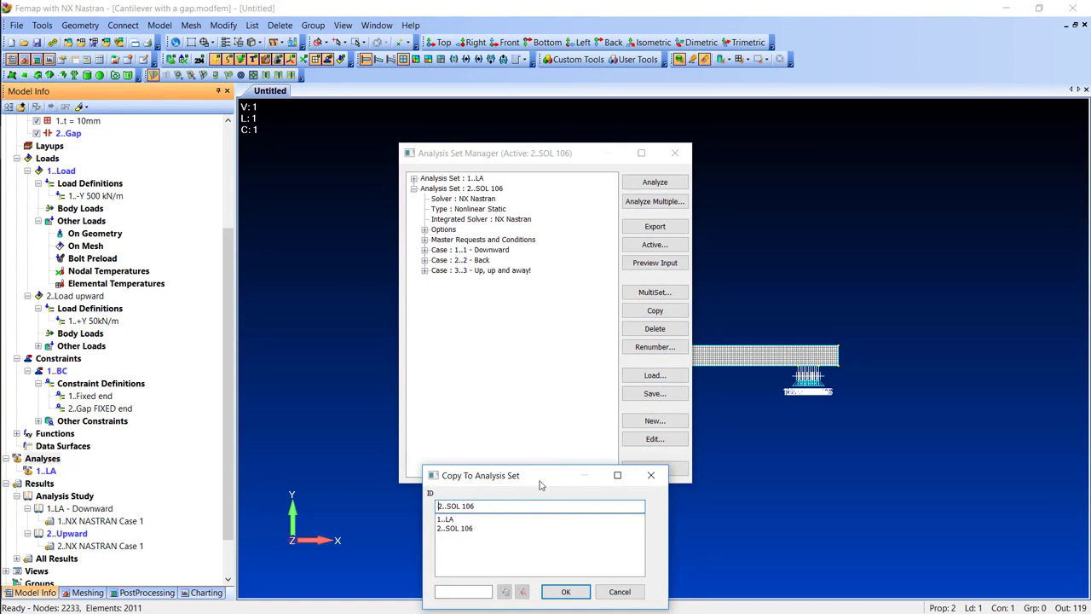
pyautogui.click(473, 530)
pyautogui.click(555, 585)
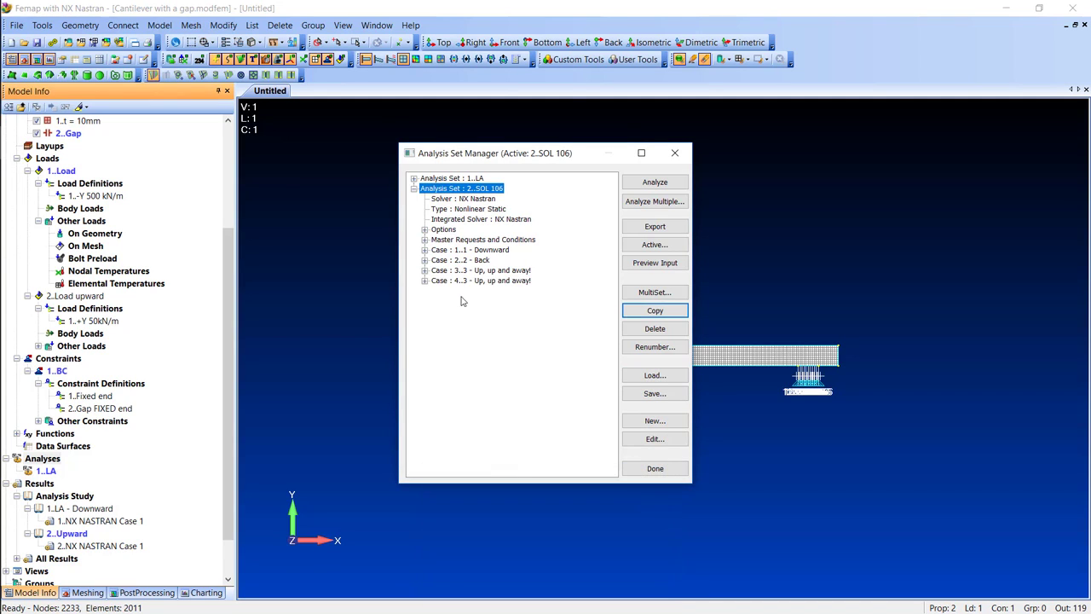
pyautogui.click(465, 281)
pyautogui.click(655, 439)
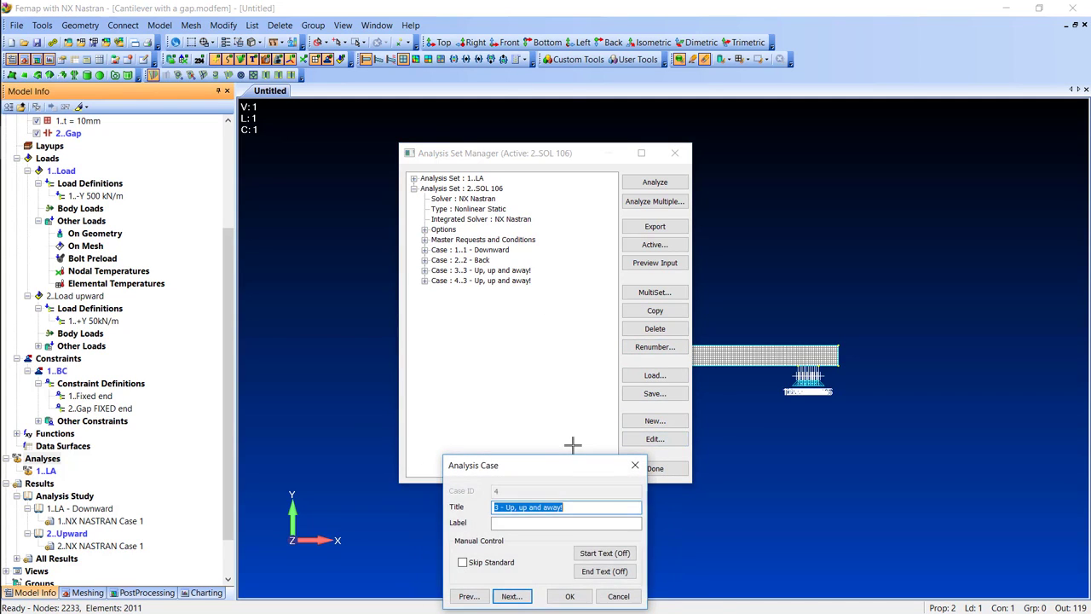
pyautogui.write('4 - Ba')
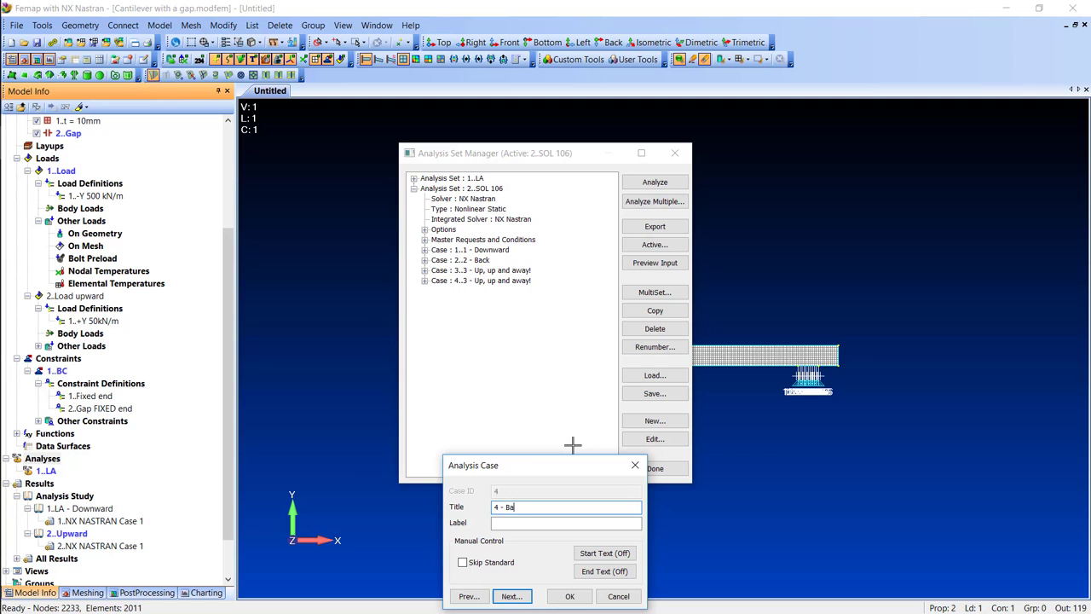
pyautogui.write('ck')
# - Set the loads of the 4 - Back case to None and finish editing the analysis sets
pyautogui.click(510, 596)
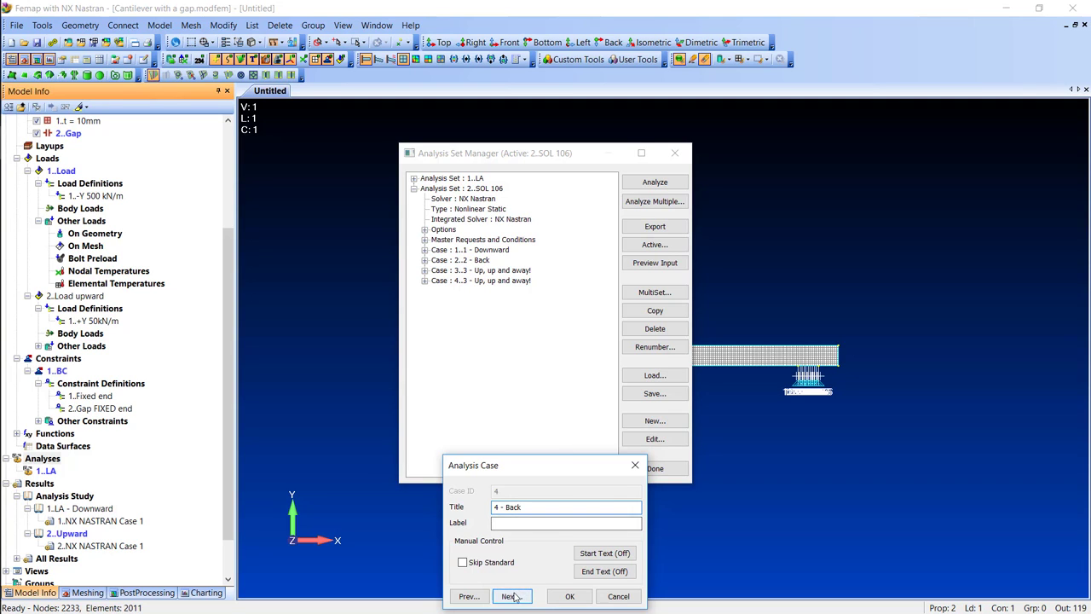
pyautogui.click(463, 456)
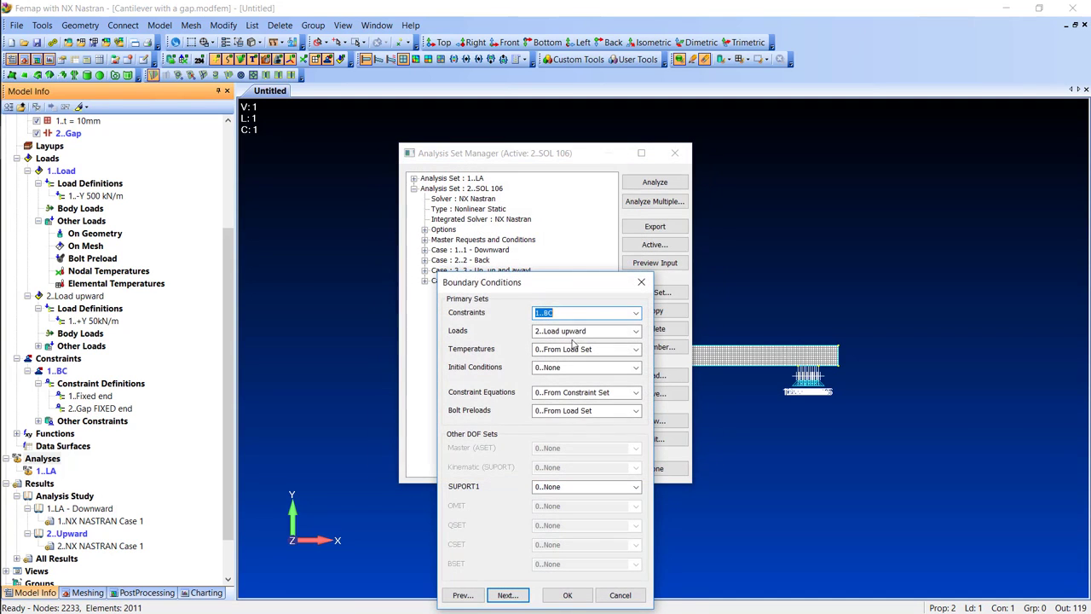
pyautogui.click(637, 332)
pyautogui.click(562, 353)
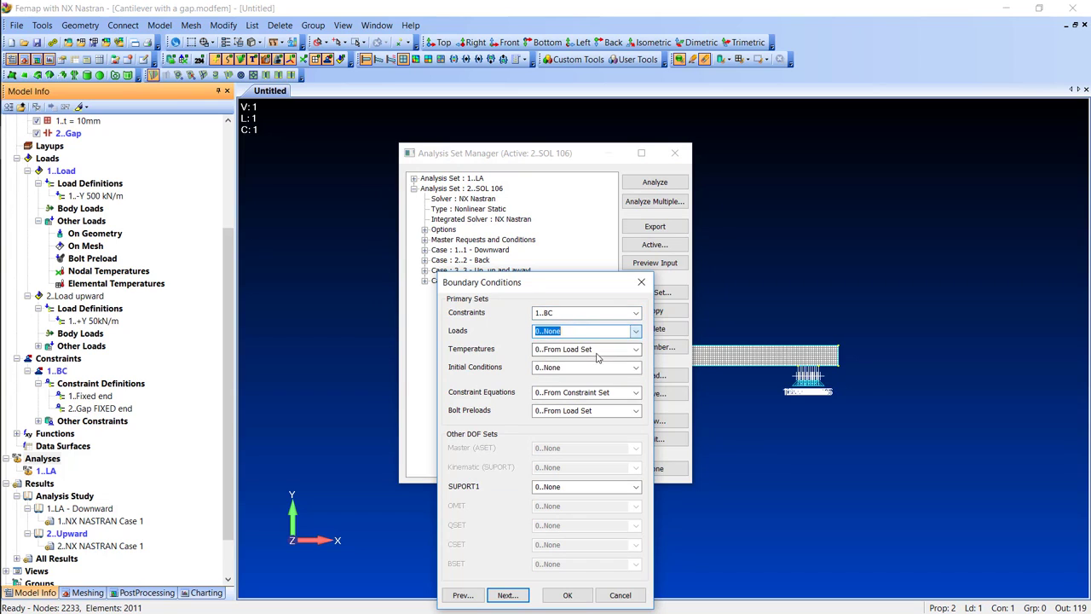
pyautogui.click(568, 596)
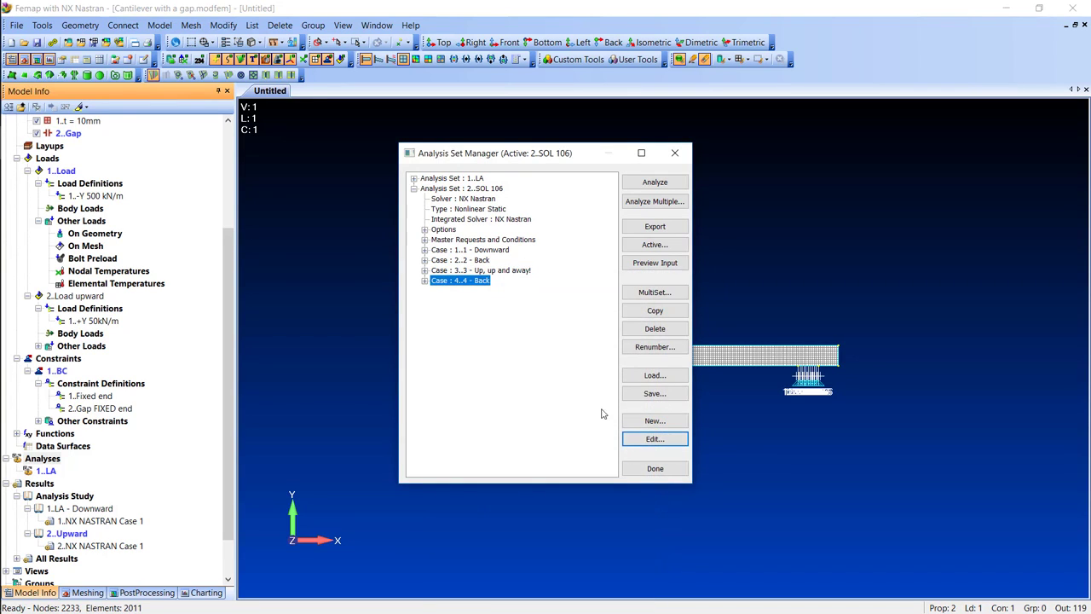
pyautogui.click(654, 469)
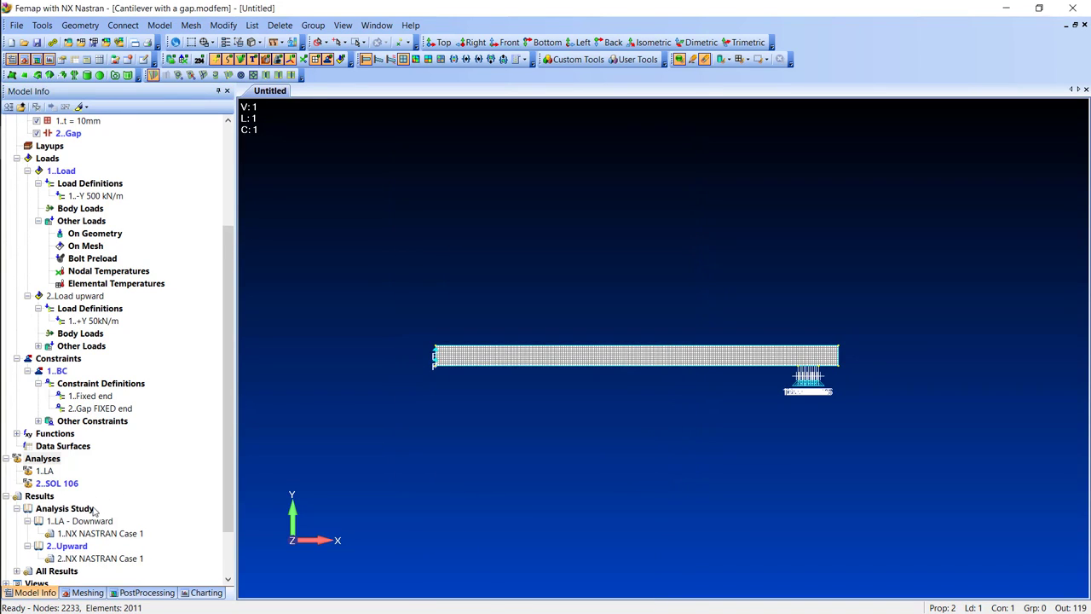
# - Run the SOL 106 analysis and switch its monitor to Nonlinear History
pyautogui.rightClick(75, 484)
pyautogui.click(110, 457)
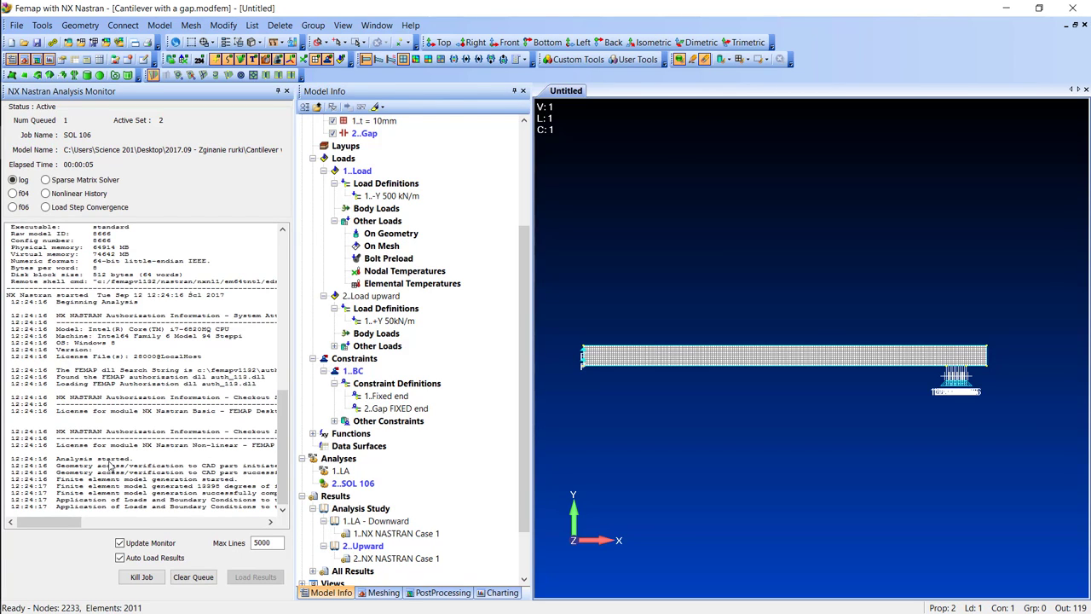
pyautogui.click(45, 194)
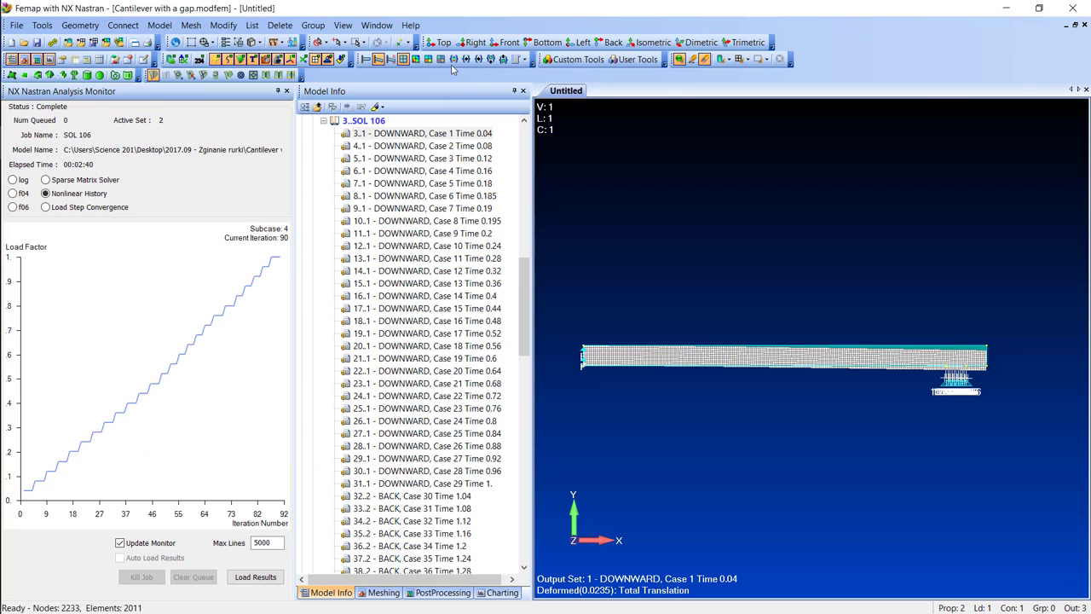
# - Show a total translation contour on the deformed beam and accept the deformation scale
pyautogui.click(416, 59)
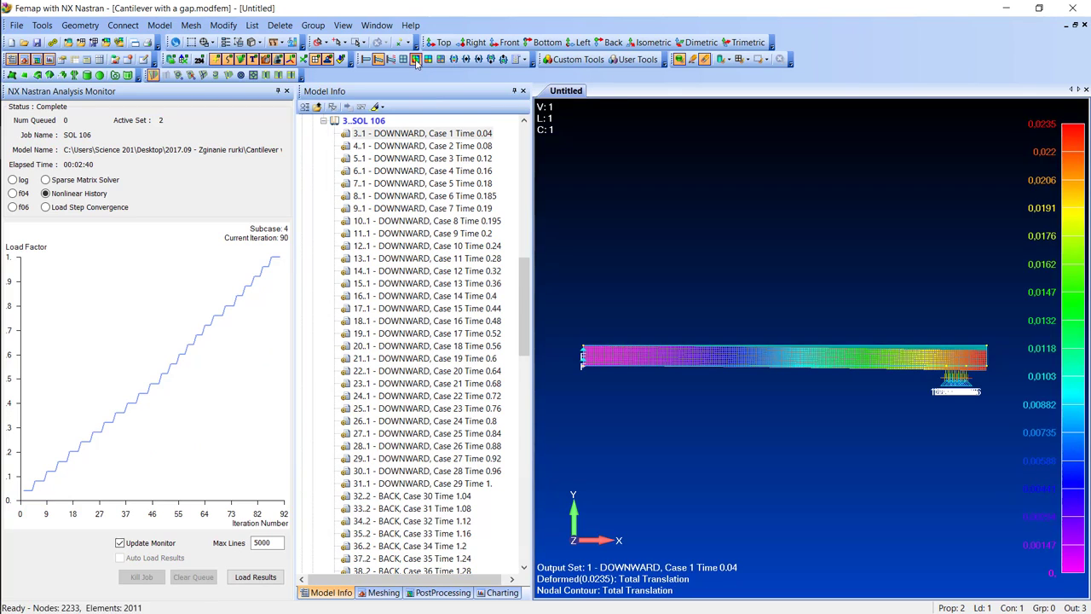
pyautogui.click(522, 60)
pyautogui.click(538, 88)
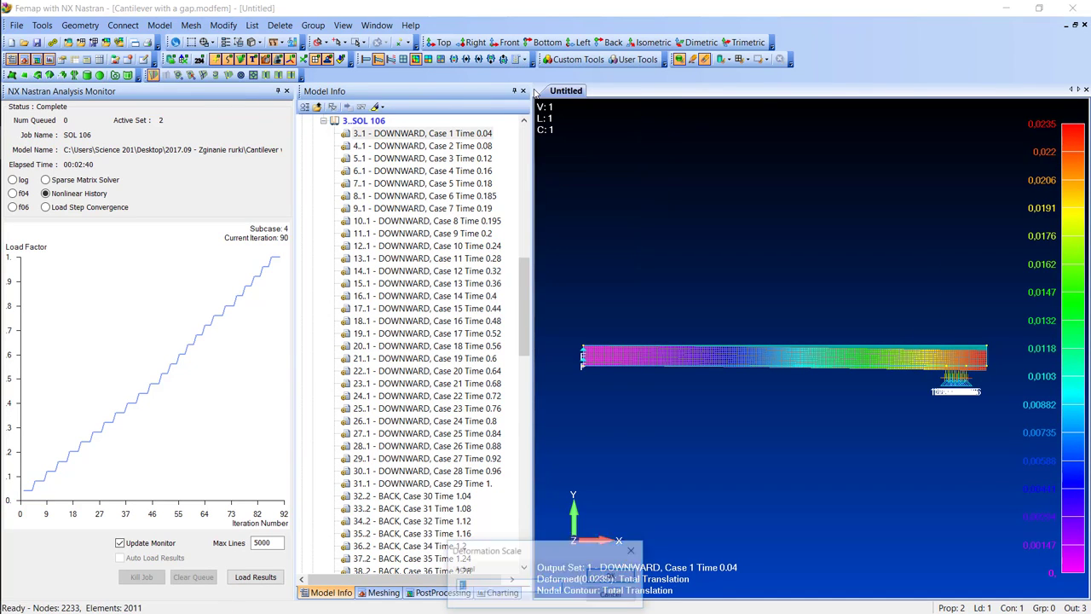
pyautogui.press('Return')
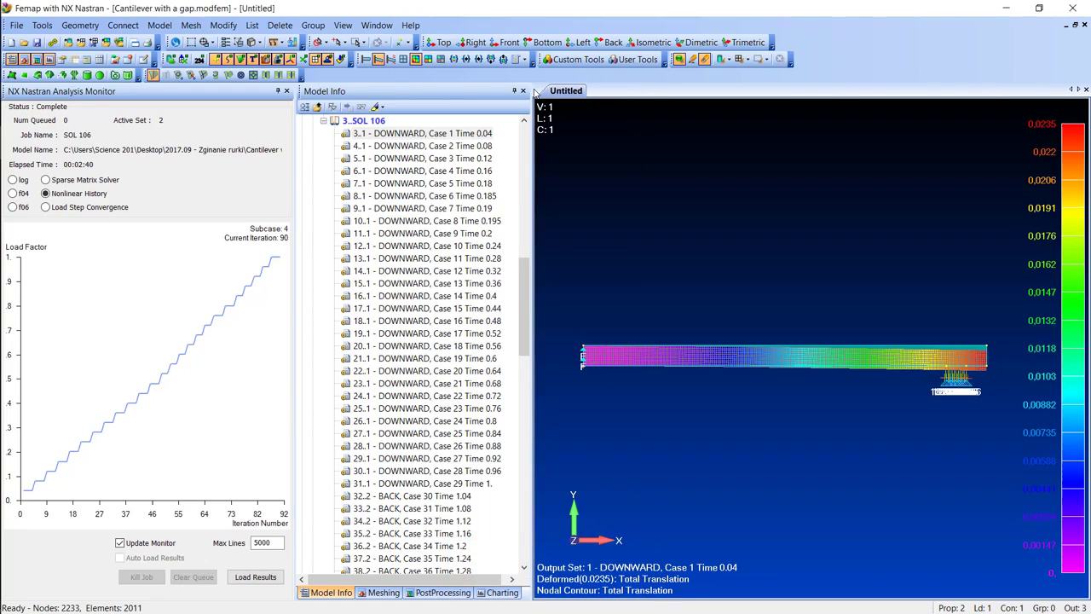
# - Animate the SOL 106 study through its successive load steps
pyautogui.rightClick(373, 121)
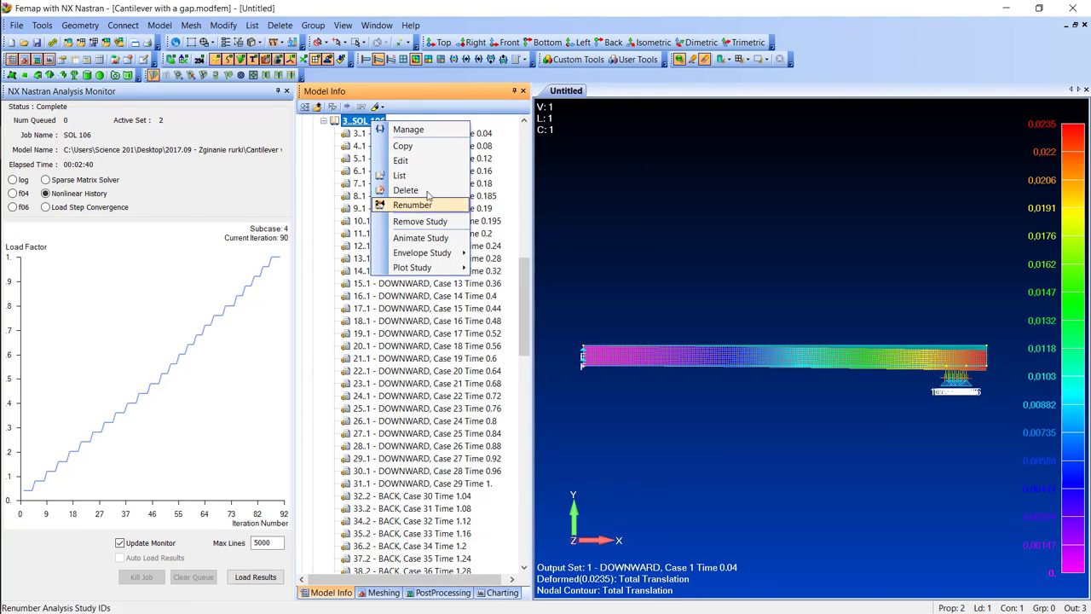
pyautogui.click(431, 239)
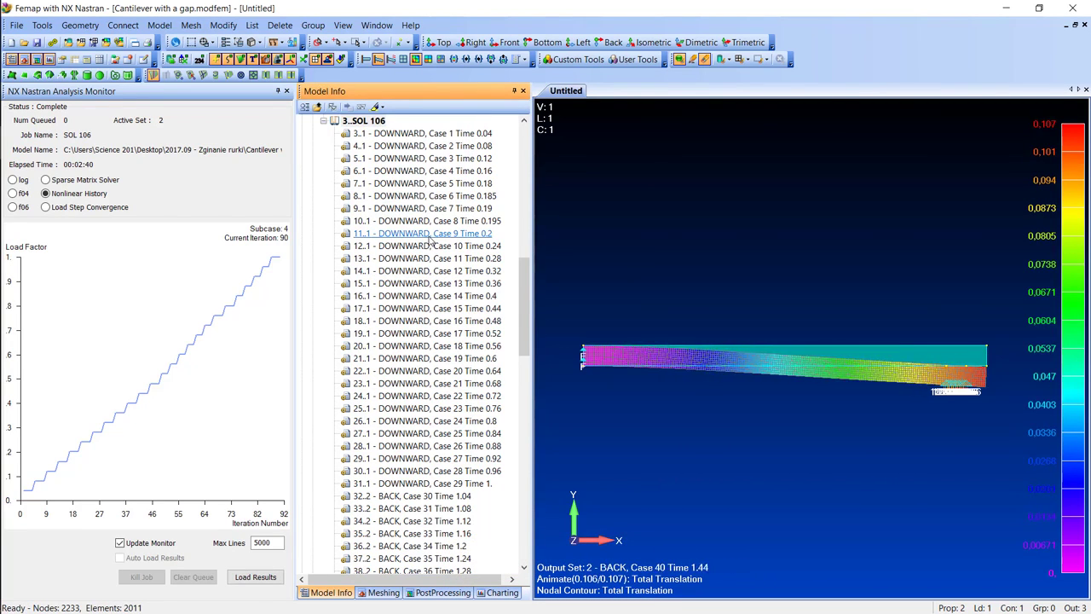